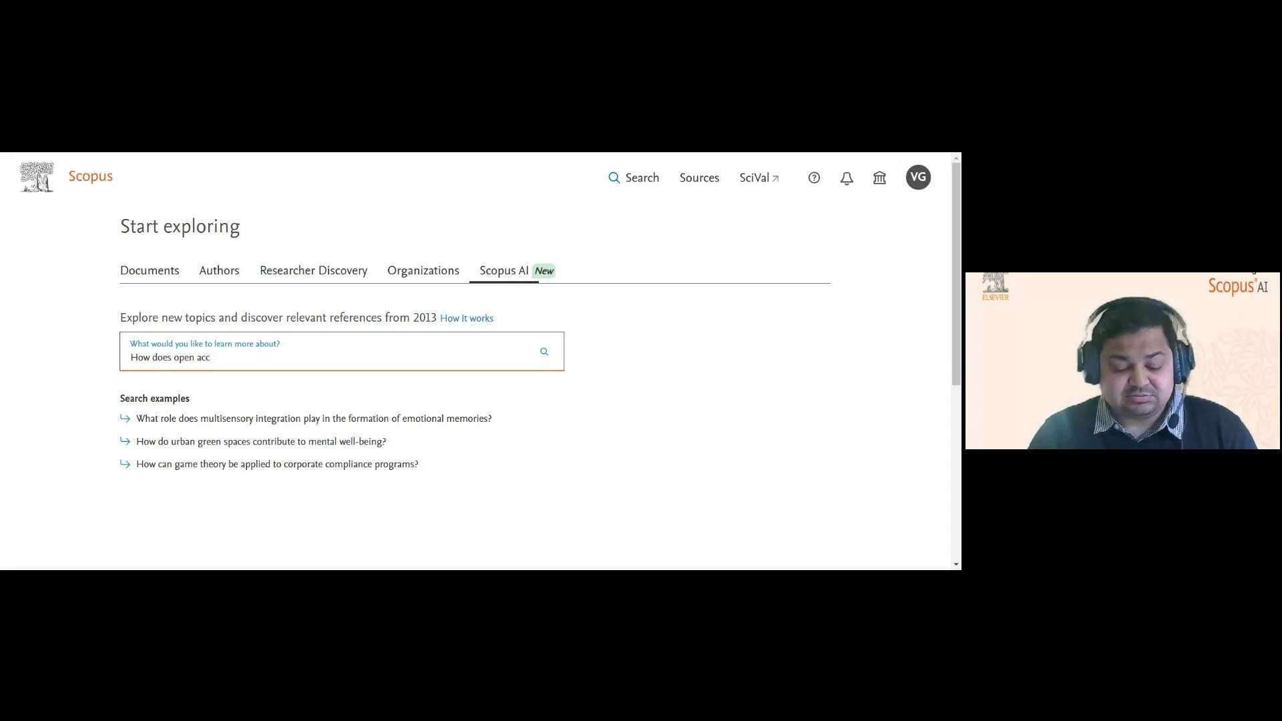
Complete the Scopus AI question as "How does open access publishing influence interdisciplinary collaboration?" and submit it
text(publishing)
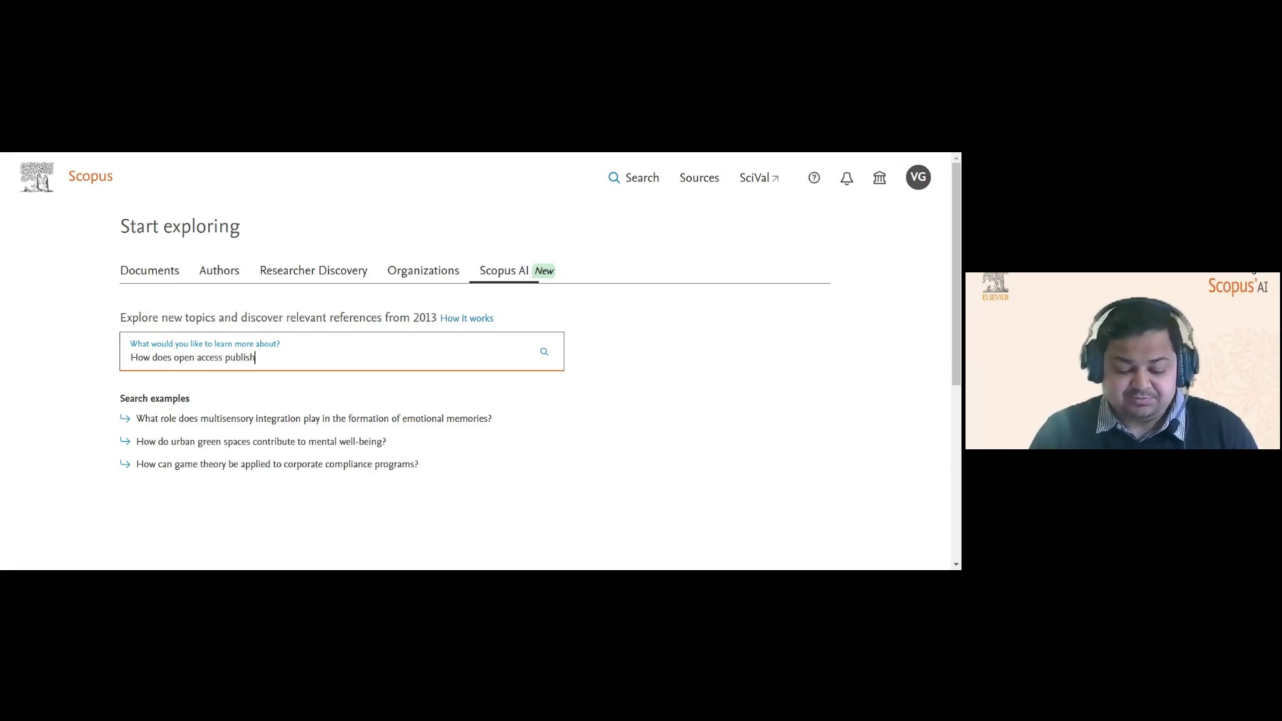
text( influence)
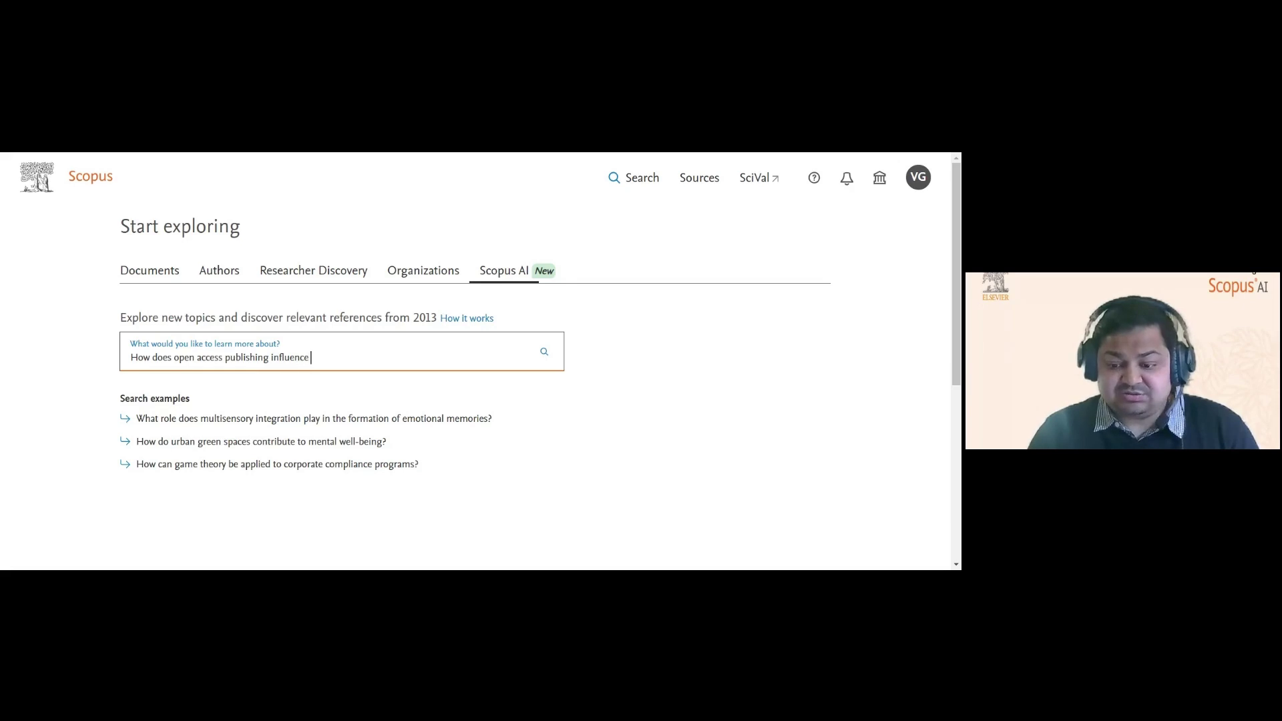
text( interdisciplinar)
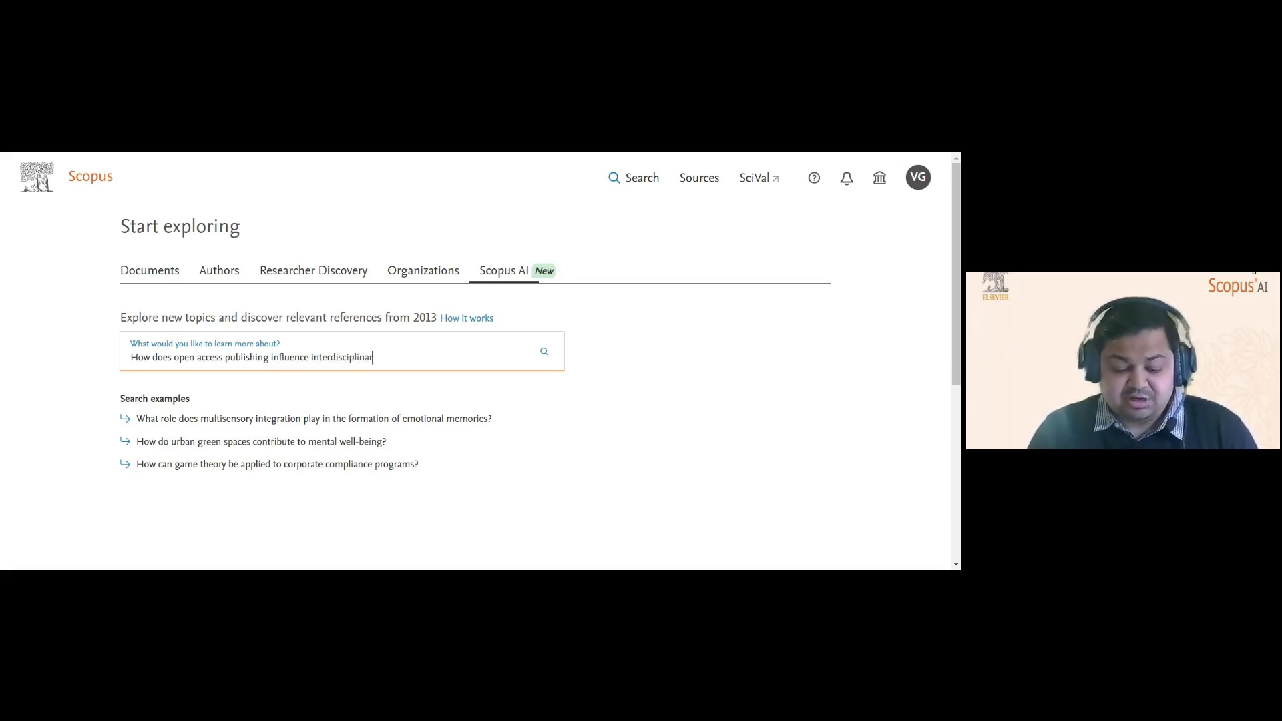
text(y collaboration?)
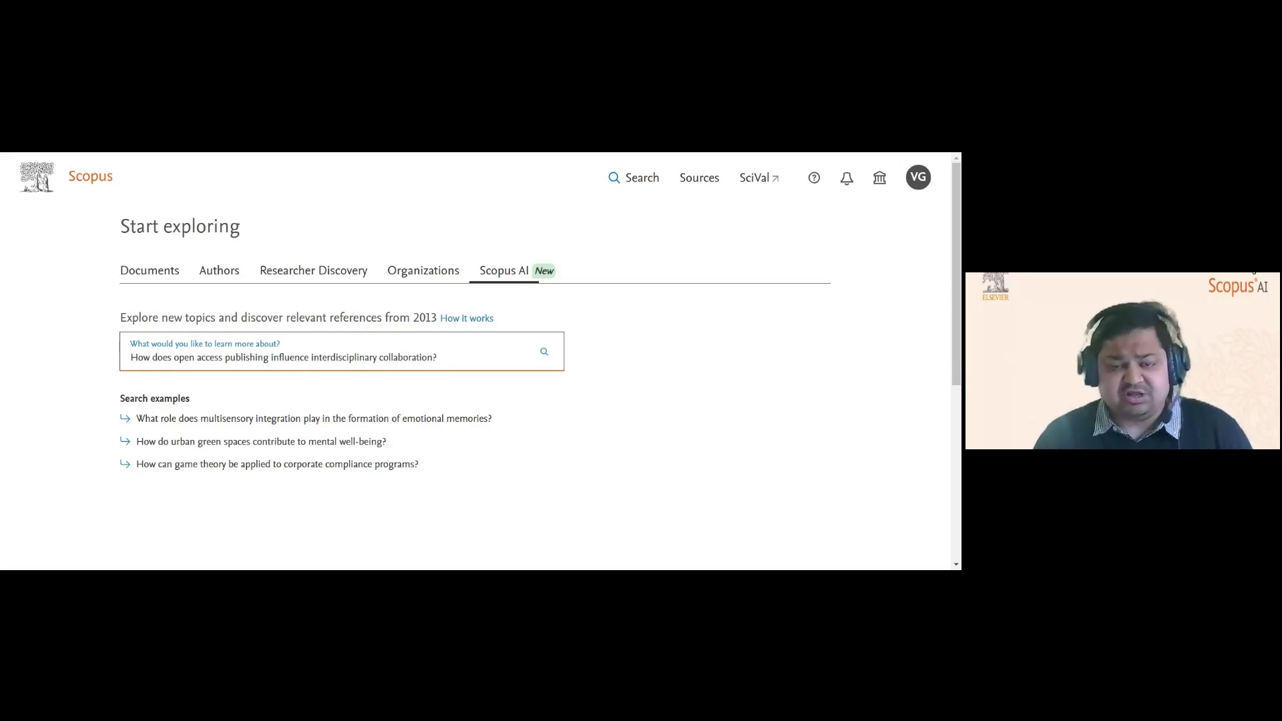
click(548, 359)
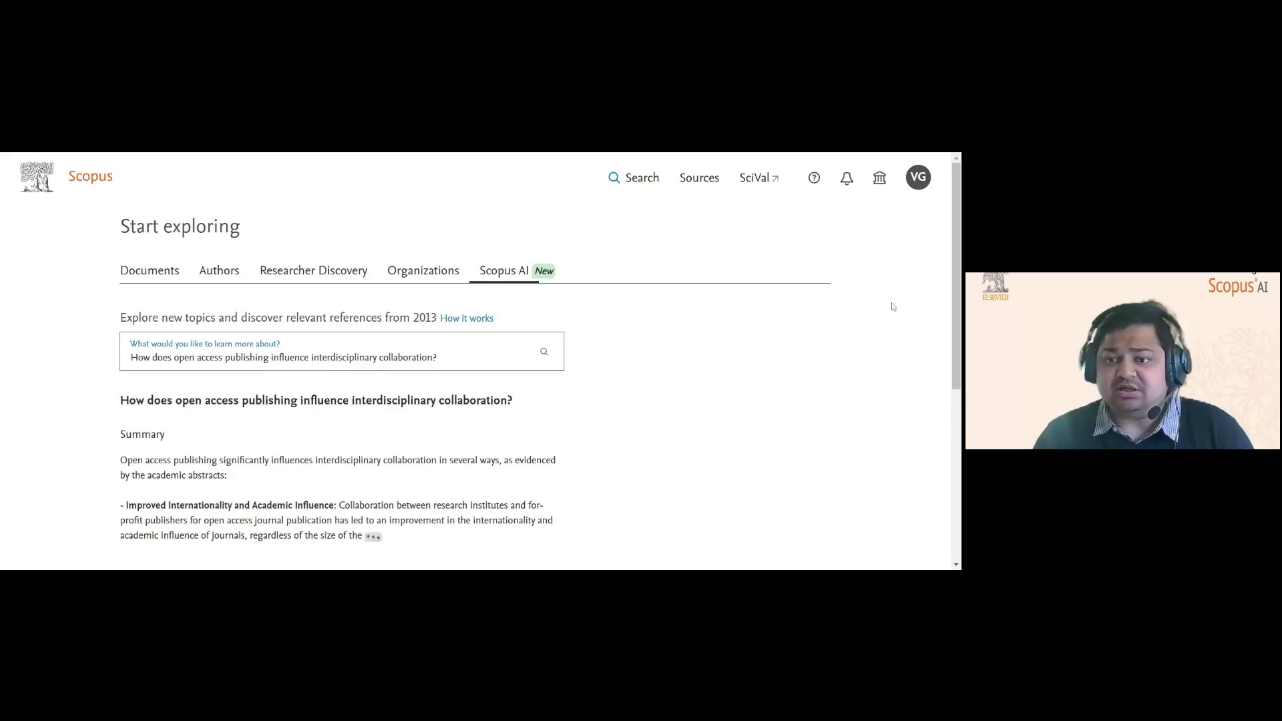
Read the generated summary and look through its full list of references, closing the list when done
drag(958, 288, 955, 401)
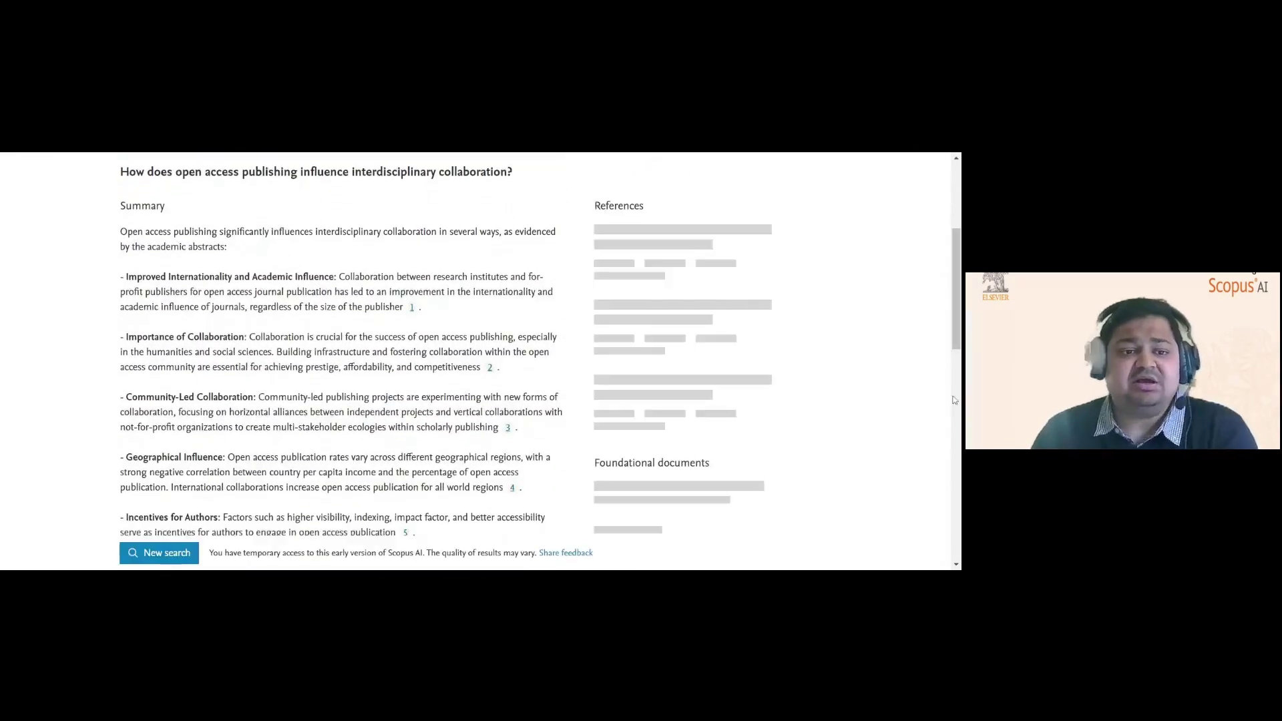
mouse_move(957, 342)
mouse_down()
mouse_move(957, 360)
mouse_move(957, 340)
mouse_up()
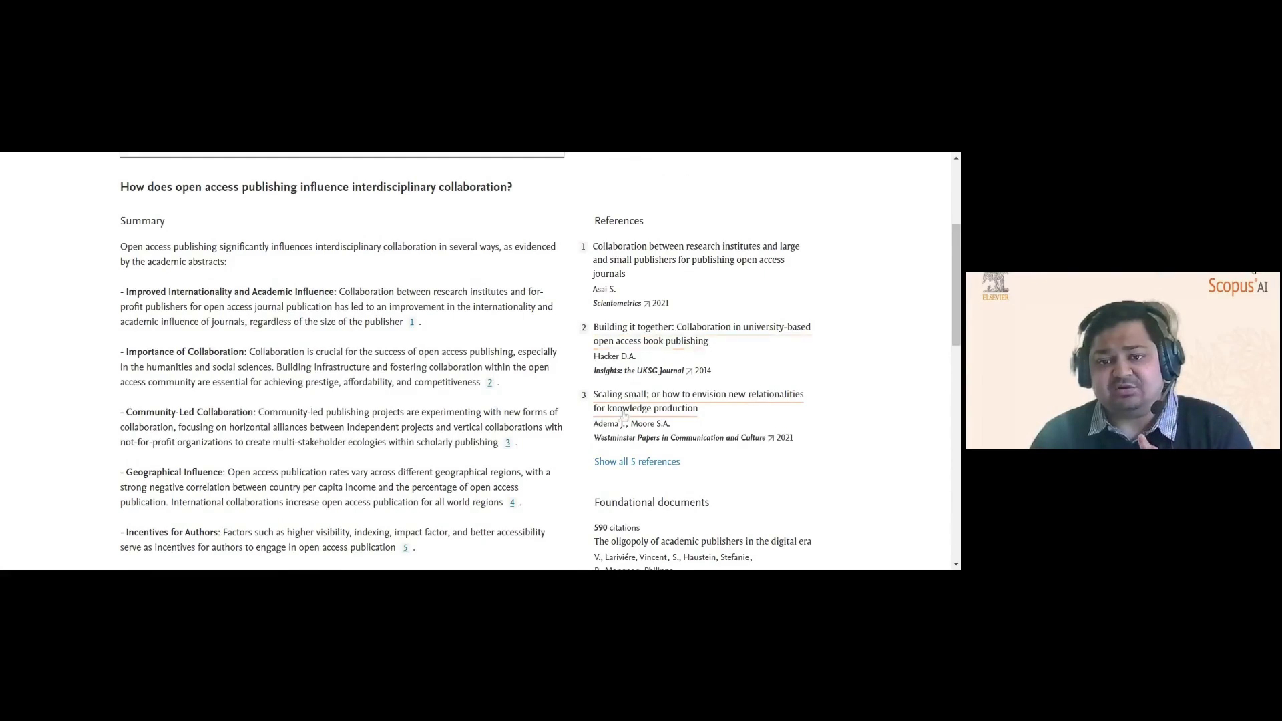
click(637, 462)
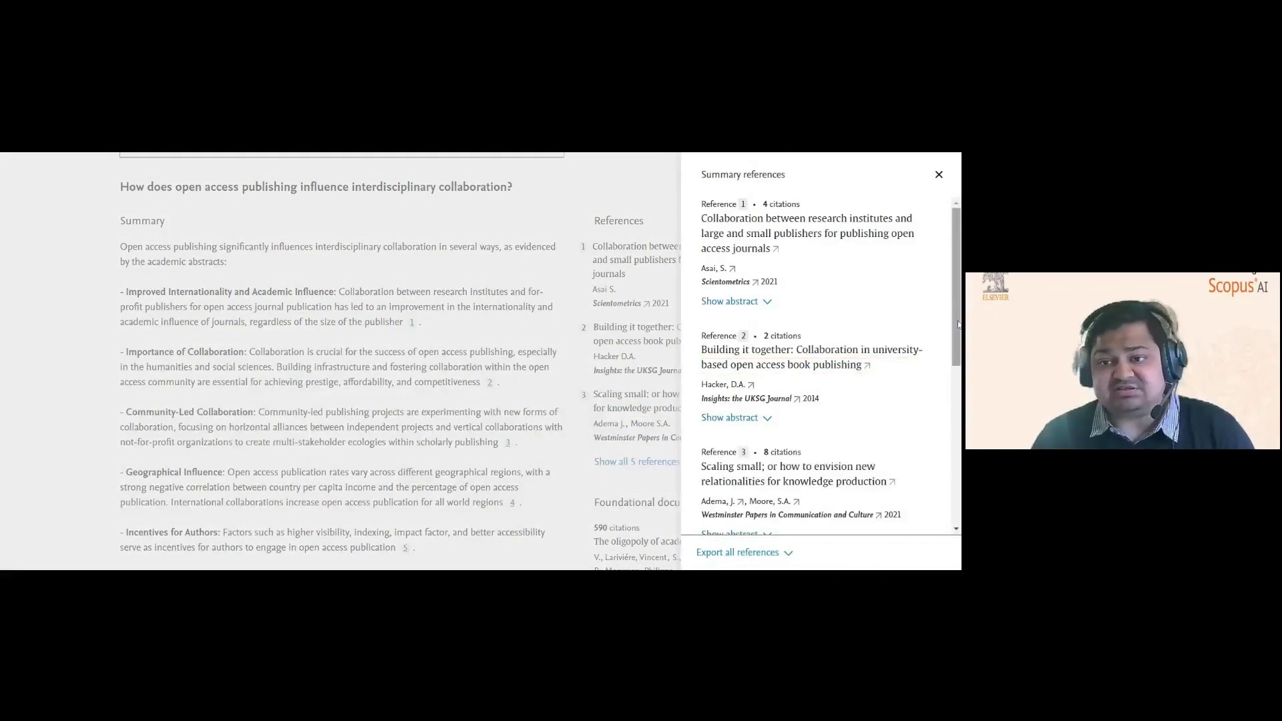
mouse_move(957, 326)
mouse_down()
mouse_move(957, 468)
mouse_move(957, 317)
mouse_up()
scroll(763, 499, down, 5)
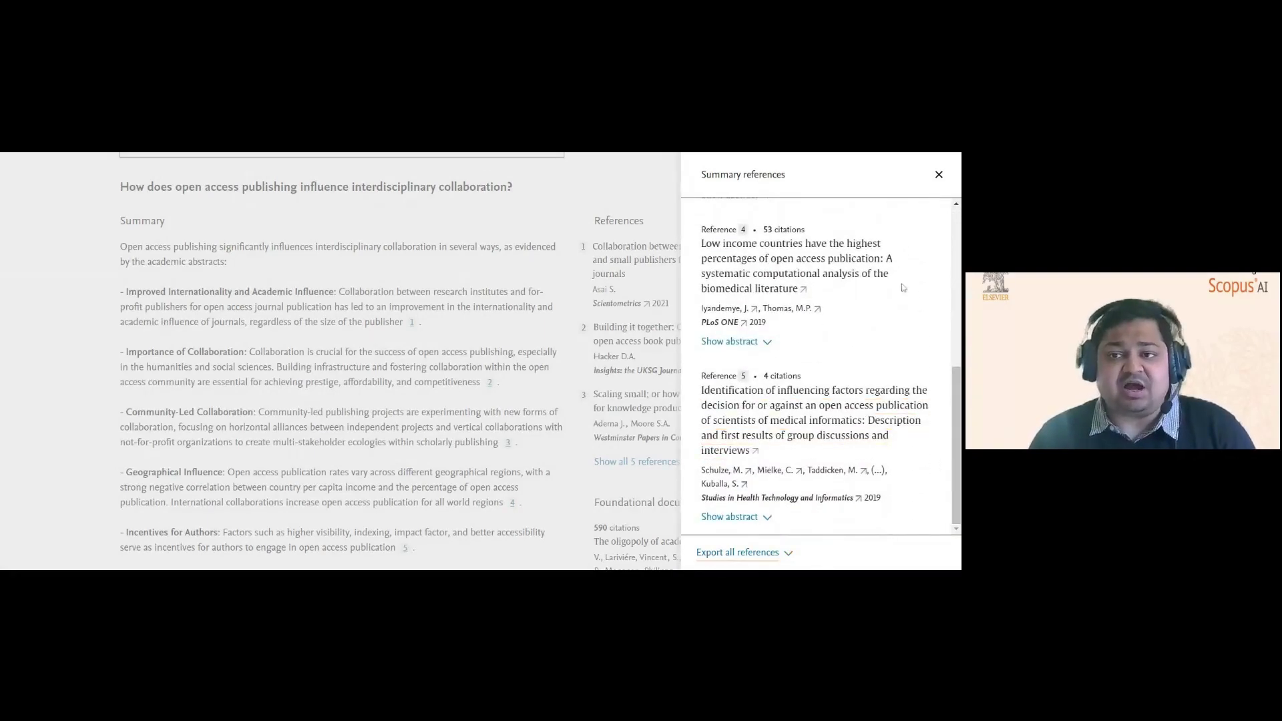
click(947, 172)
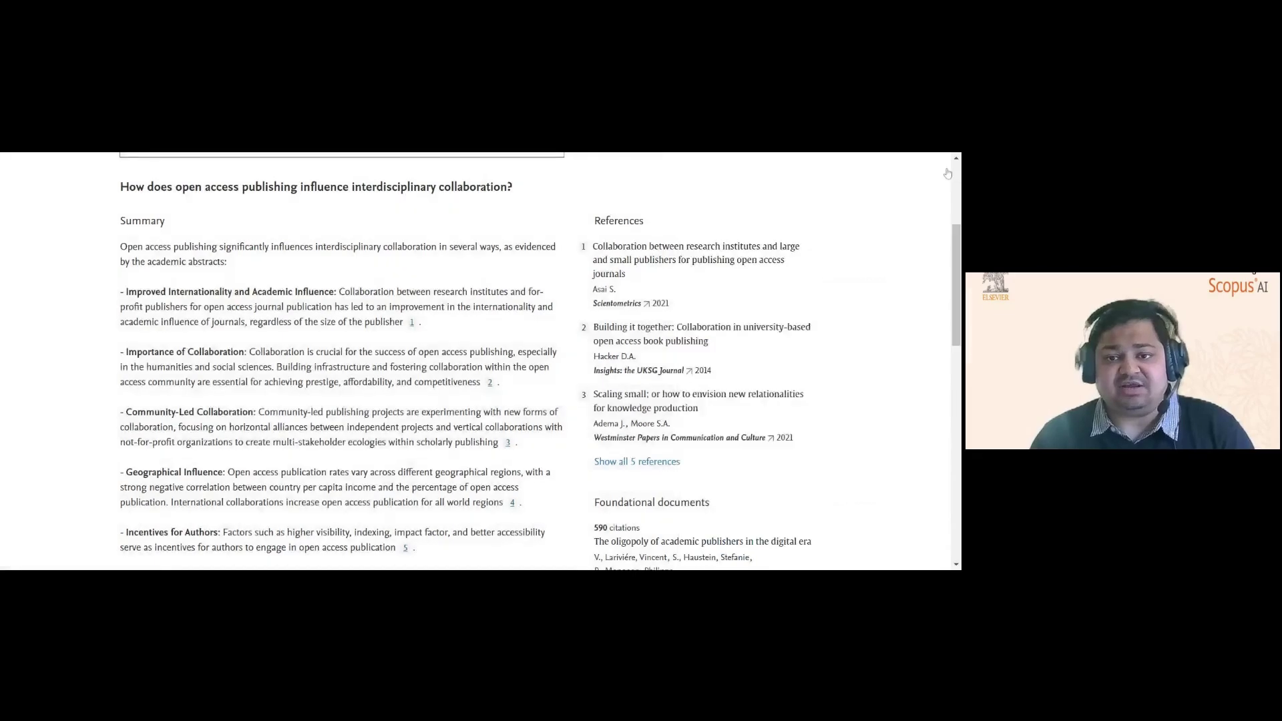
Copy the generated summary and review its conclusion alongside the foundational documents
scroll(956, 294, down, 1)
drag(956, 294, 956, 364)
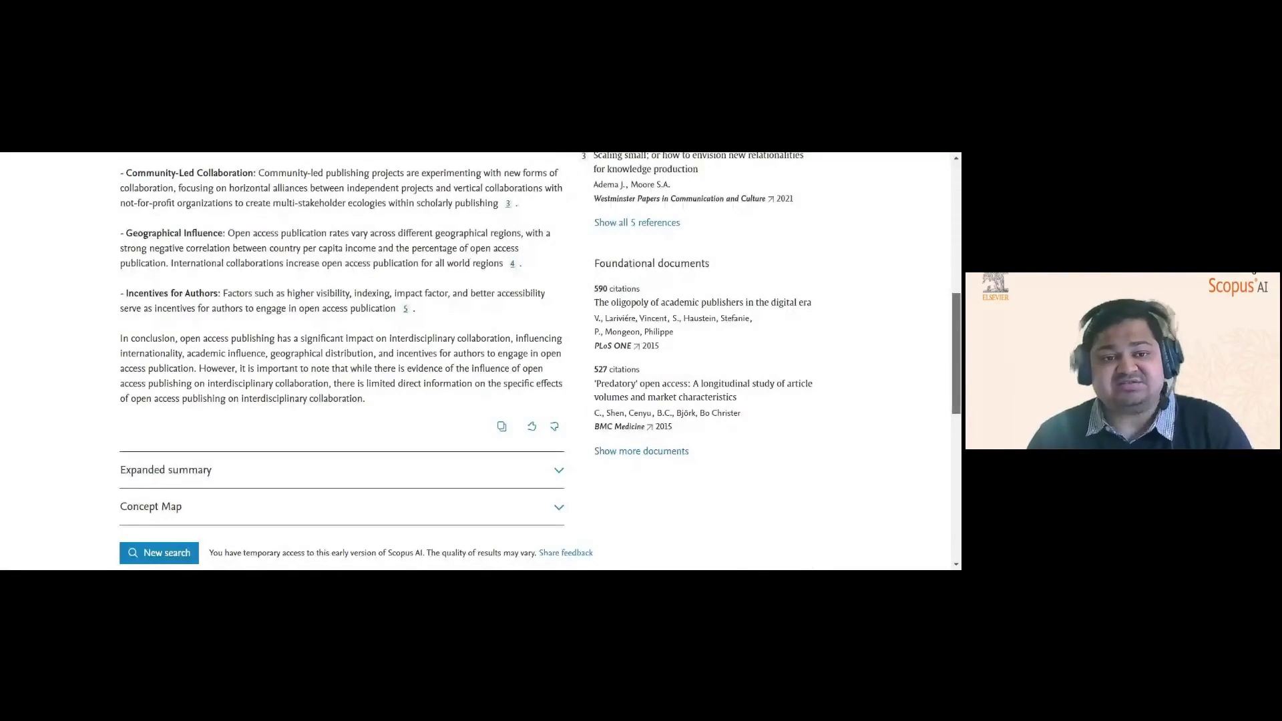
scroll(846, 385, down, 1)
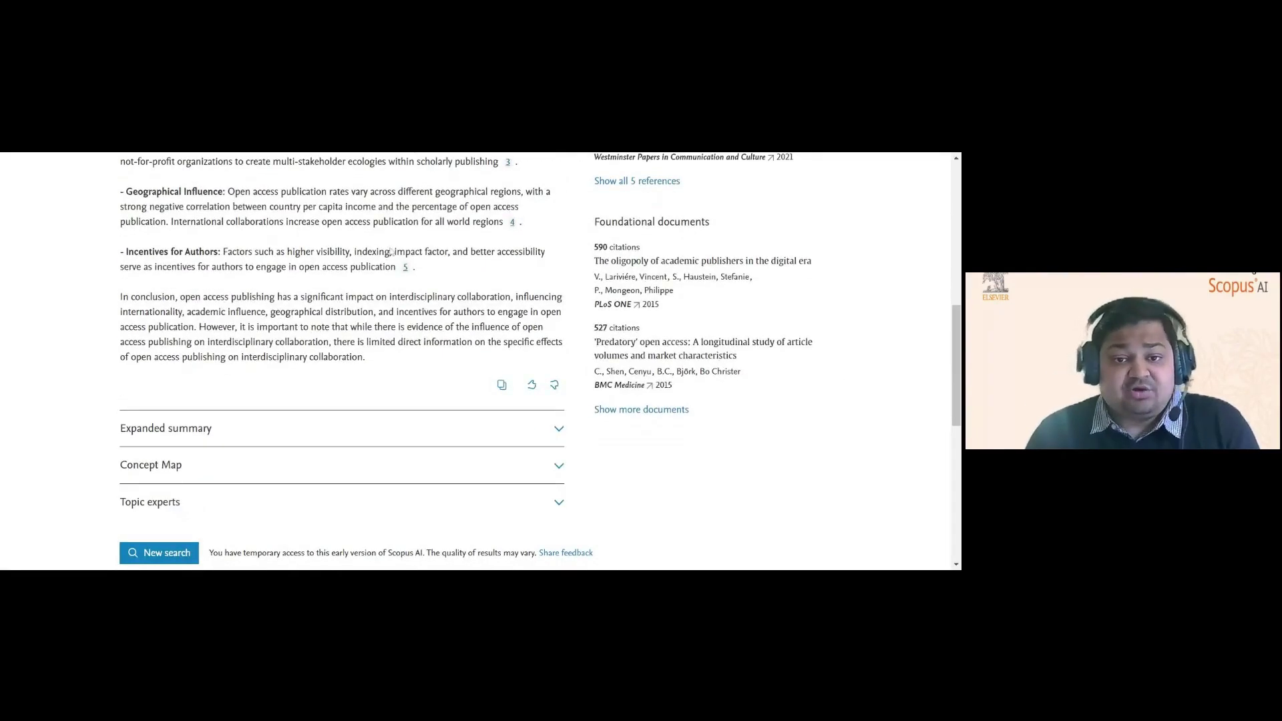
click(502, 386)
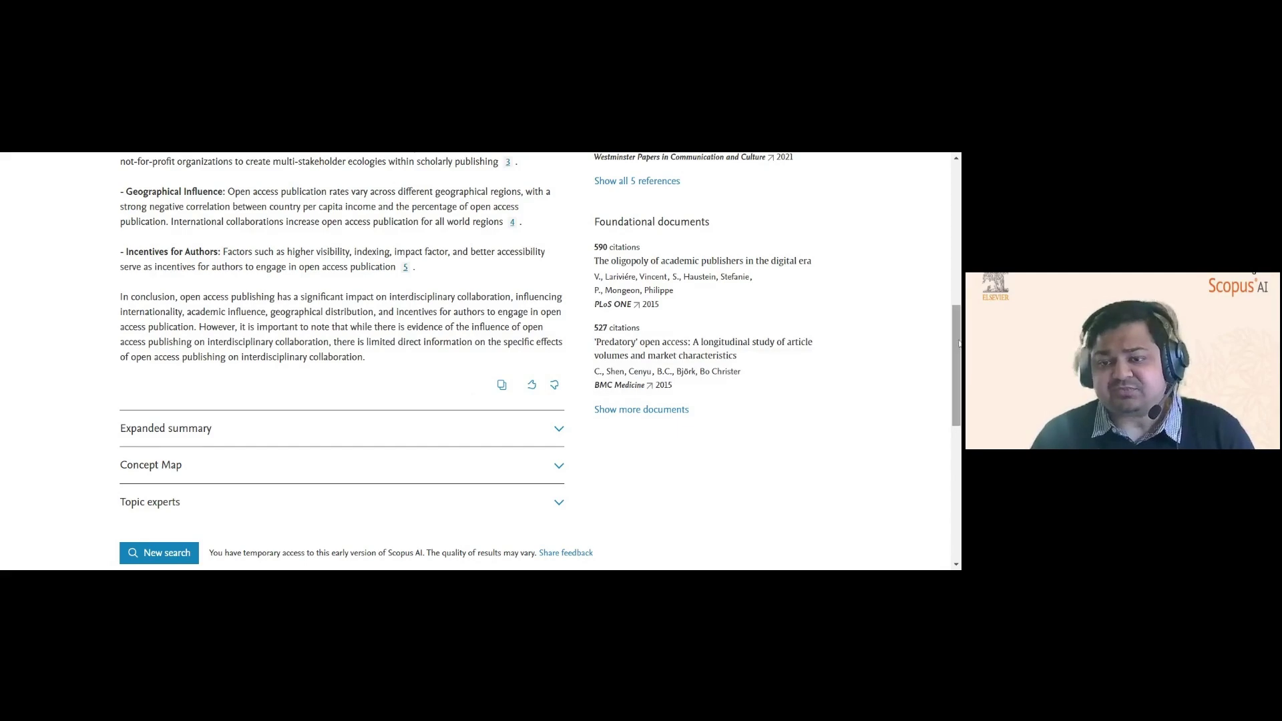
scroll(957, 374, up, 3)
scroll(957, 374, up, 3)
scroll(956, 374, down, 6)
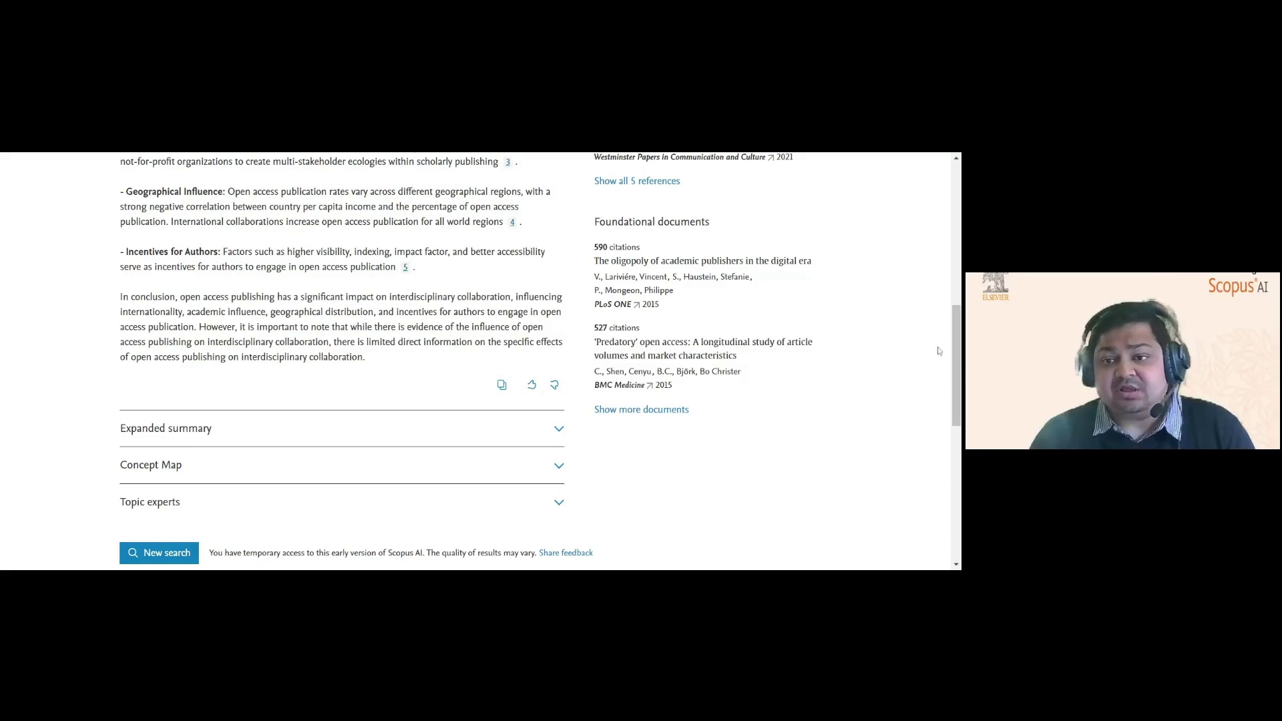
Expand the expanded summary, read it to the end and check its full list of references
drag(957, 364, 957, 424)
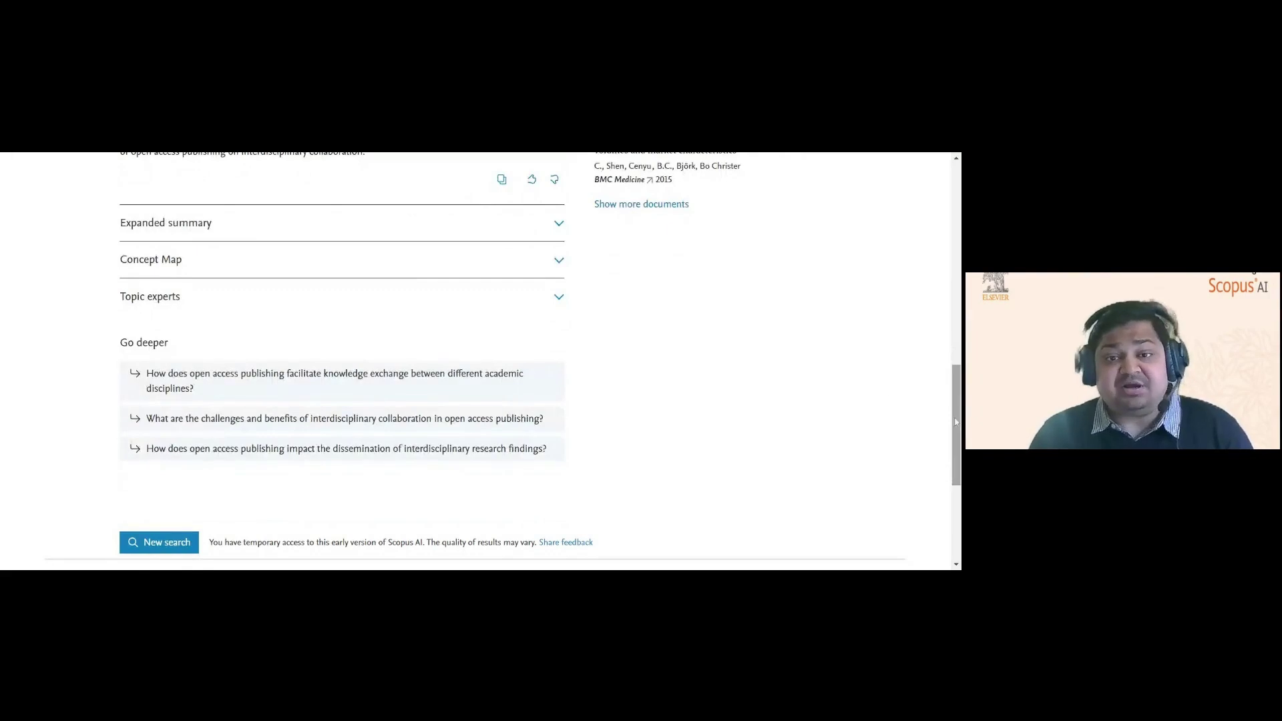
click(552, 223)
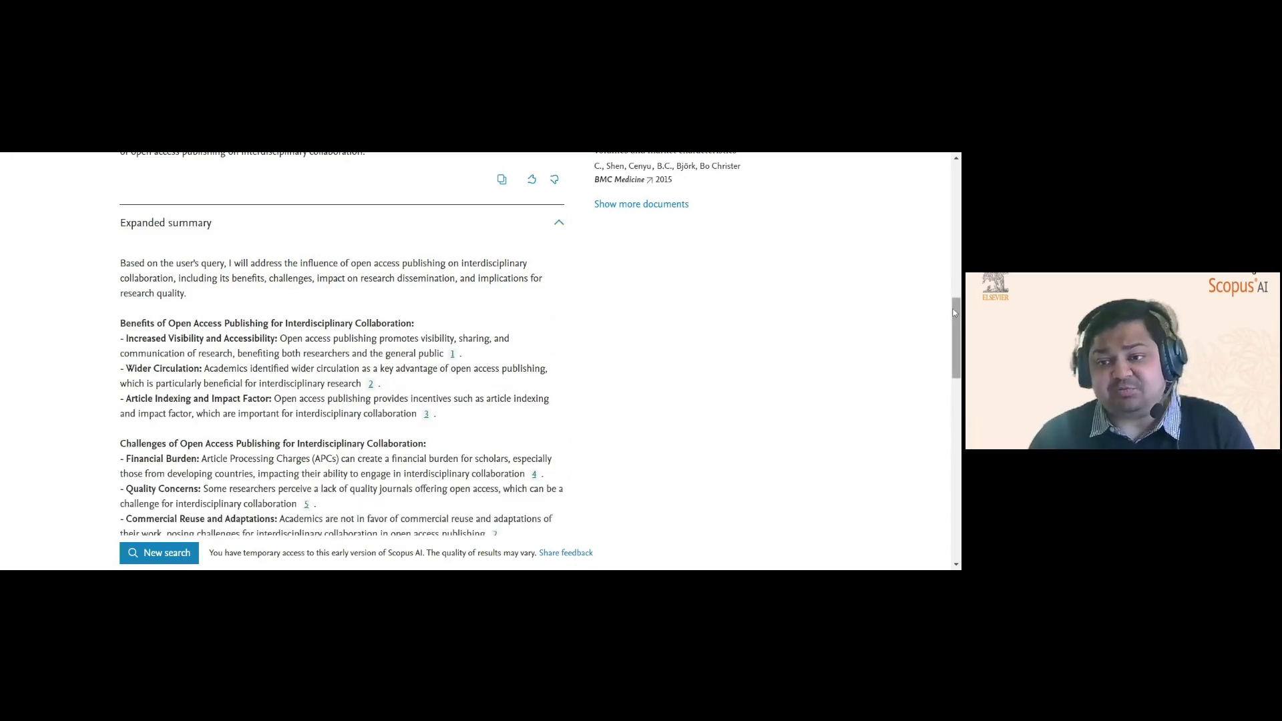
drag(955, 316, 960, 404)
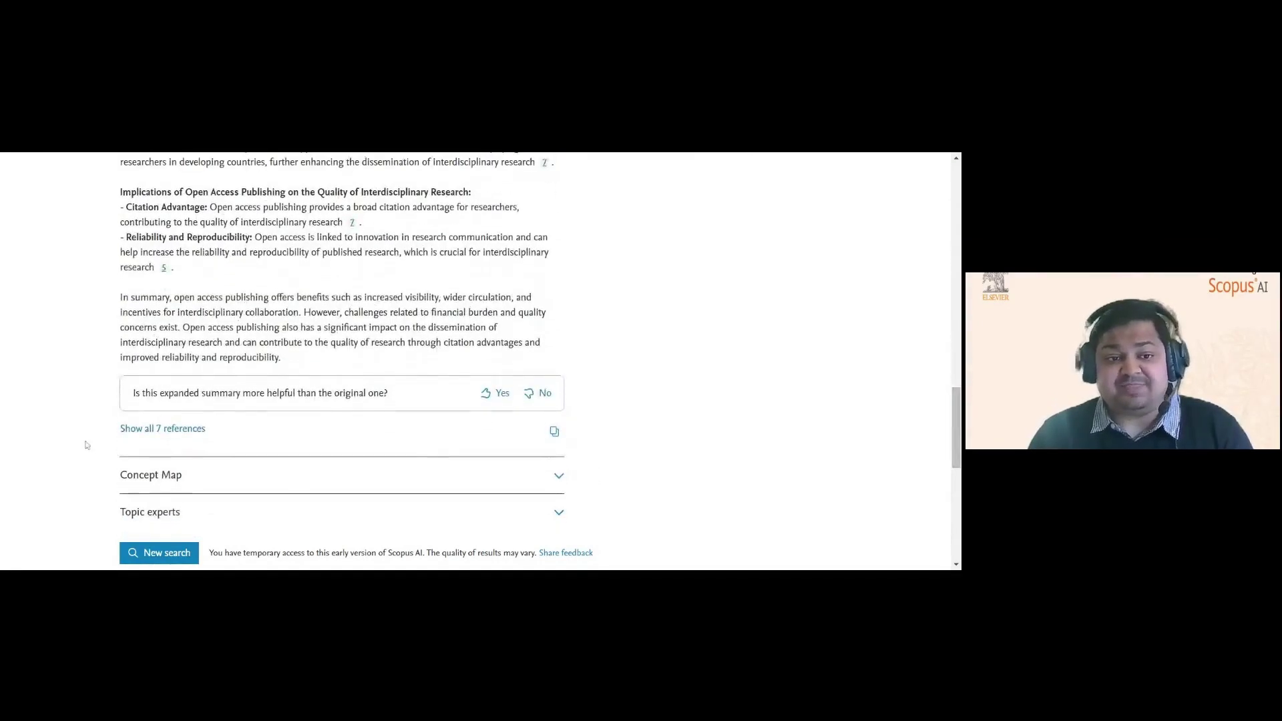
click(162, 441)
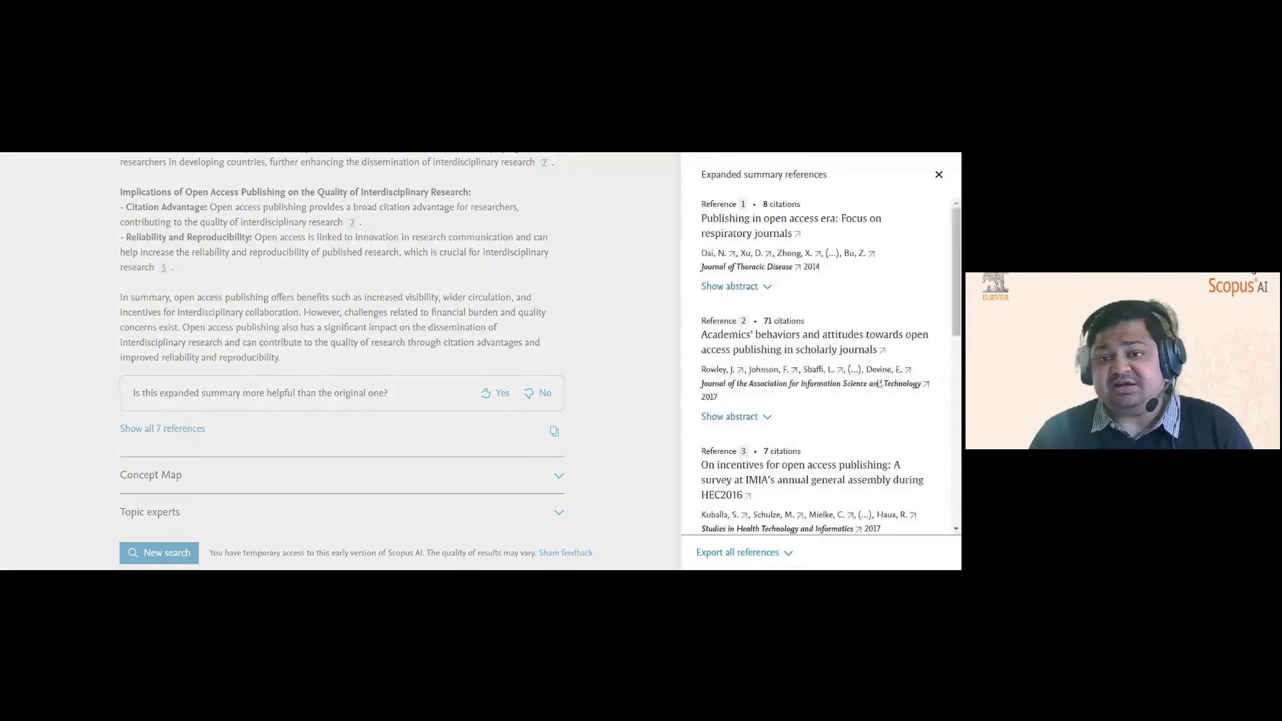
drag(953, 287, 952, 260)
click(940, 176)
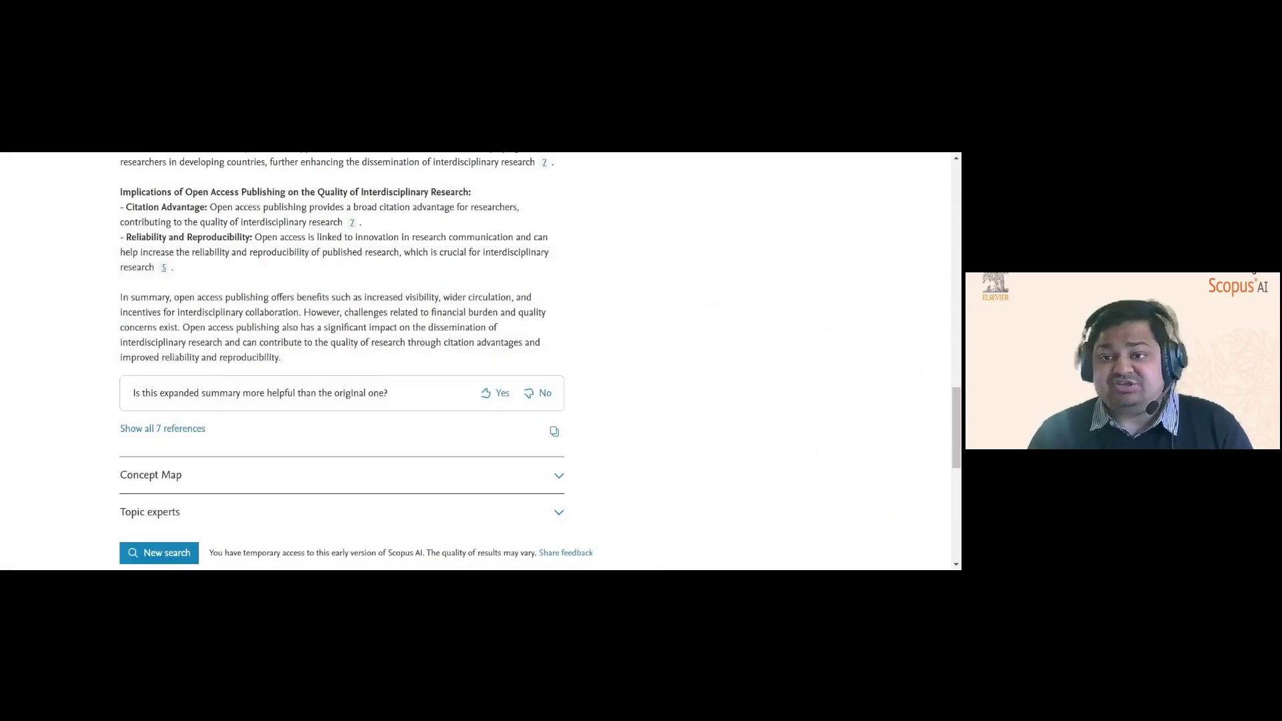
Expand the Concept Map and examine how the topics branch from Open Access Publishing
drag(957, 410, 952, 459)
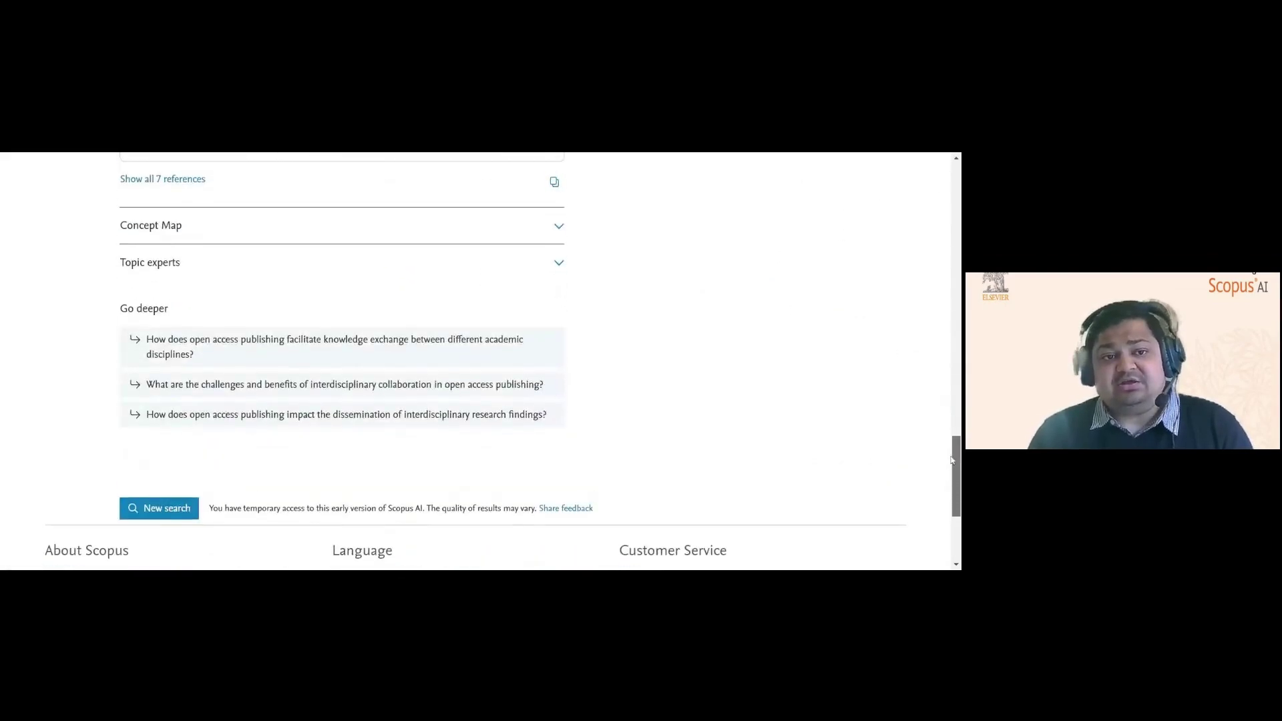
click(559, 229)
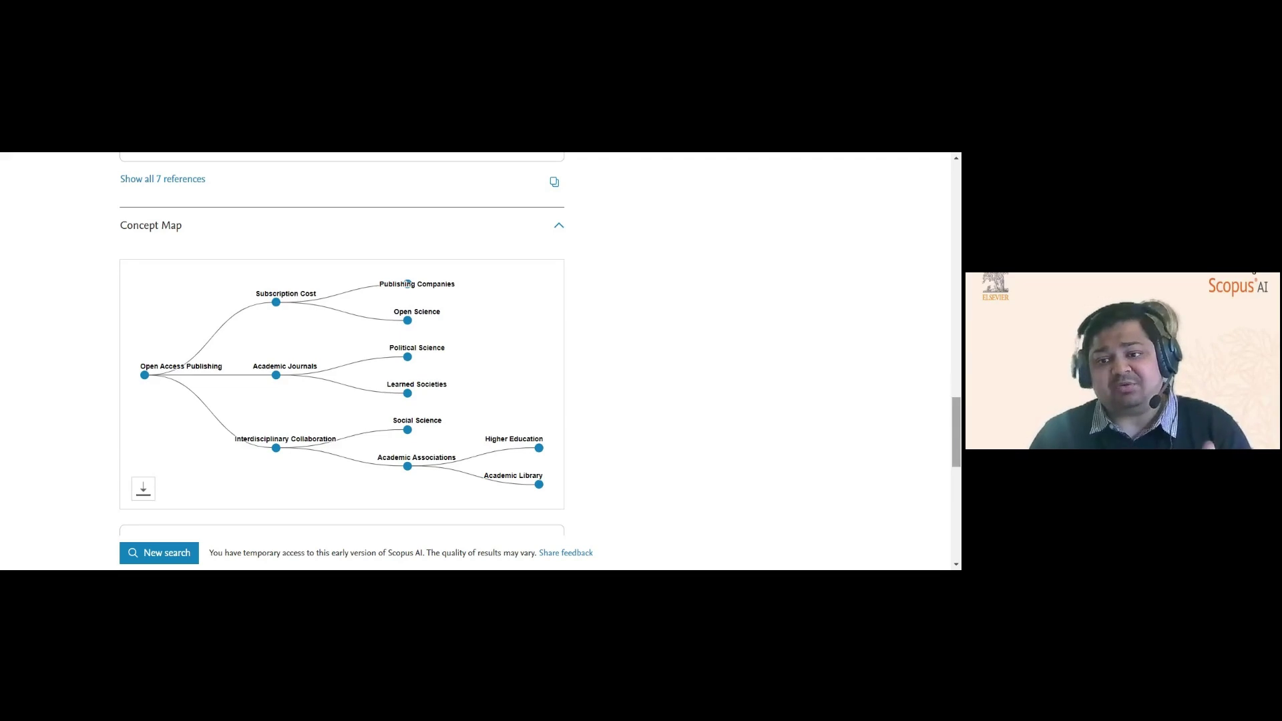
scroll(149, 274, down, 4)
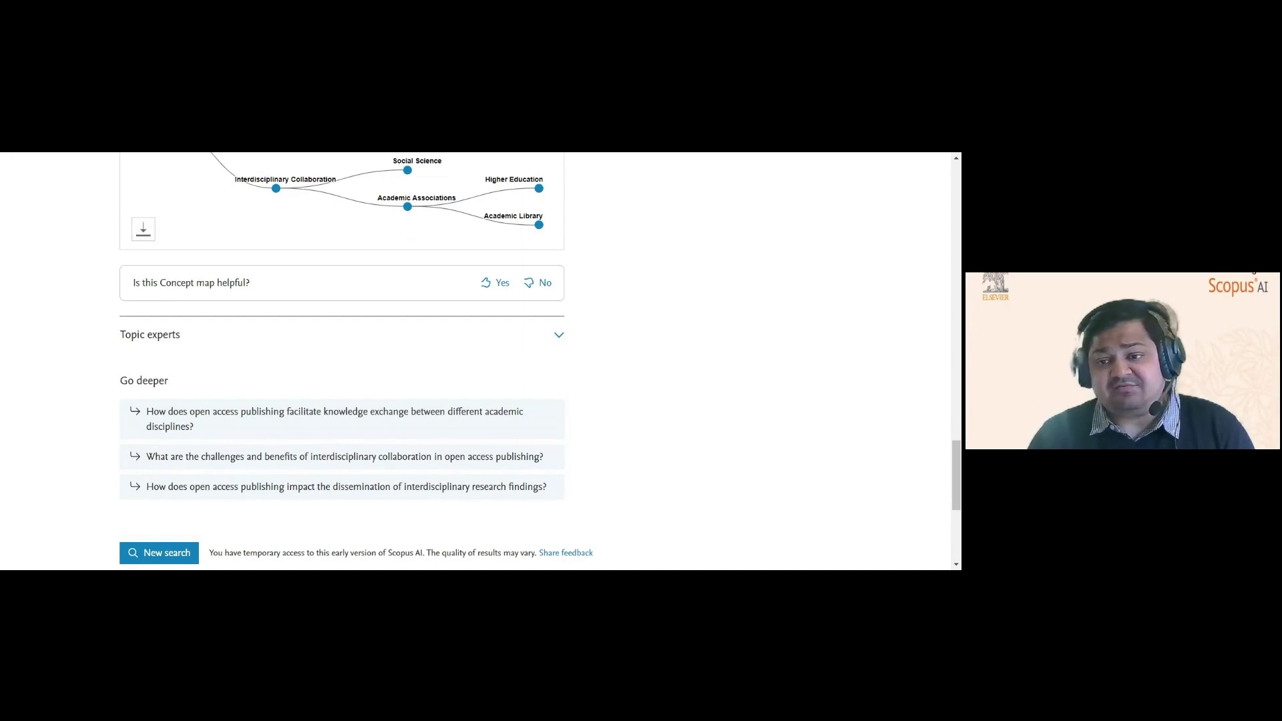
drag(957, 460, 957, 420)
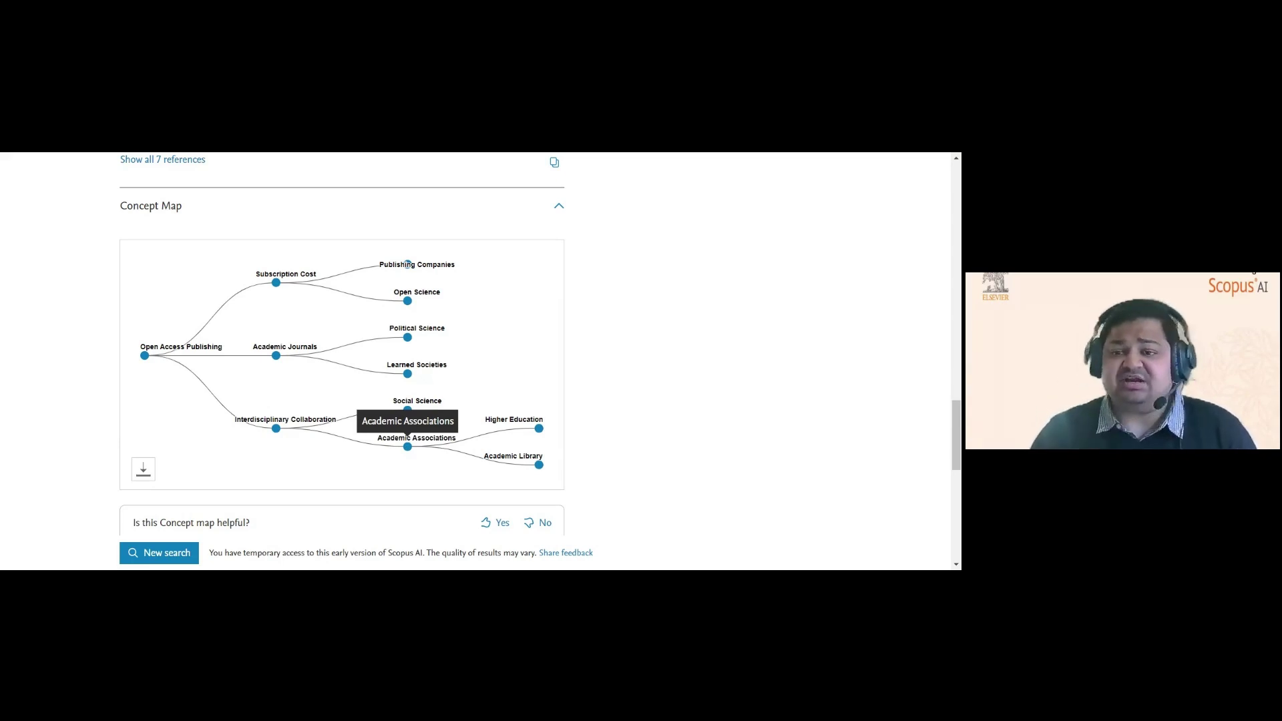
Expand the Topic experts section and read through the listed experts' descriptions
drag(957, 452, 957, 510)
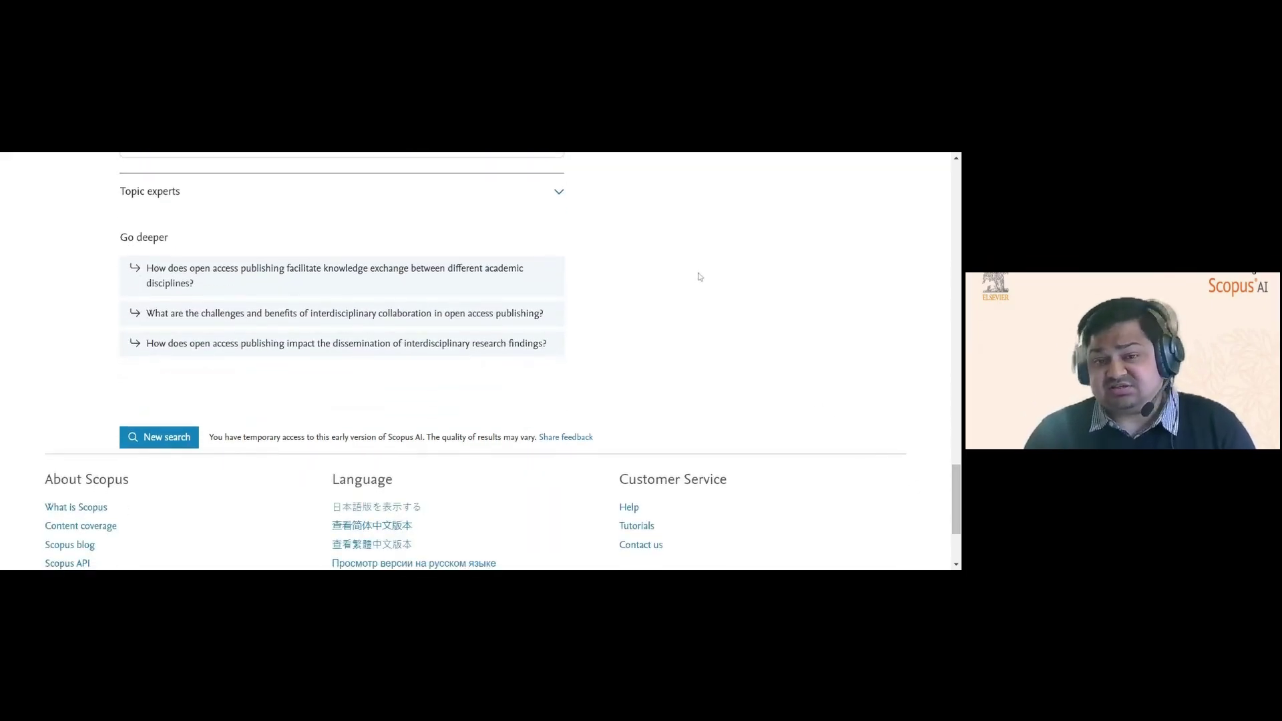
click(559, 192)
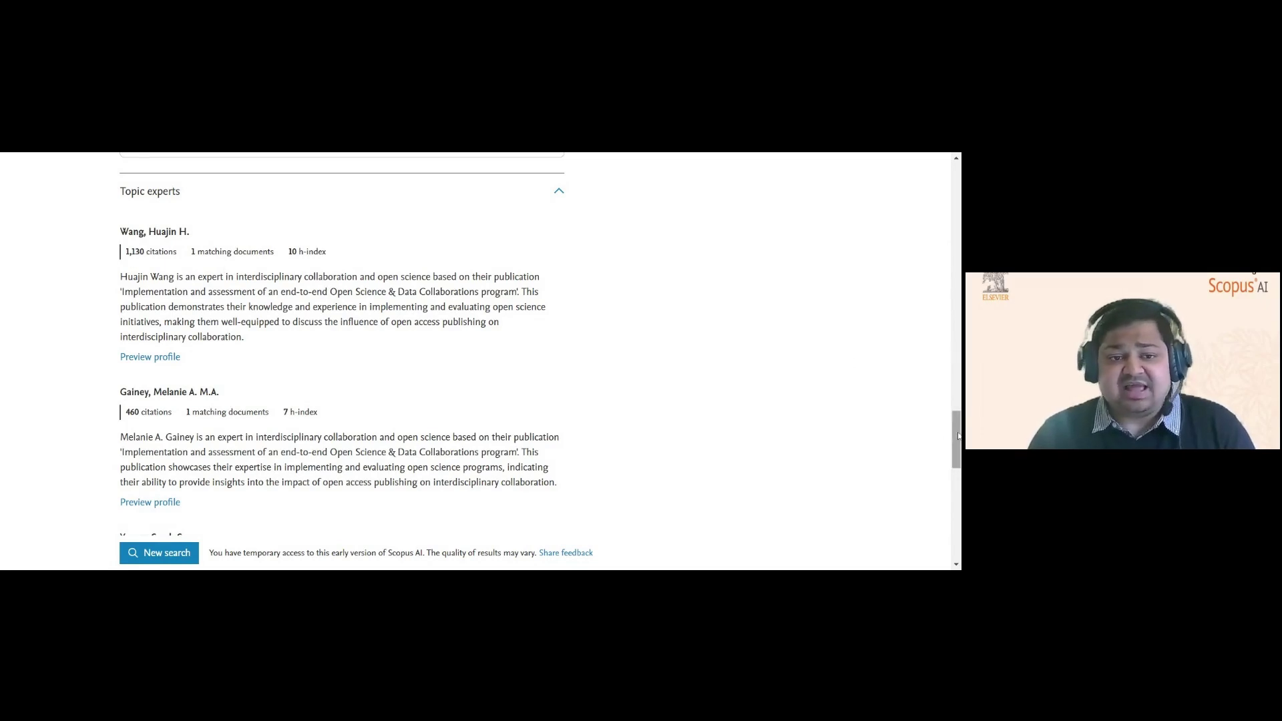
drag(957, 435, 958, 467)
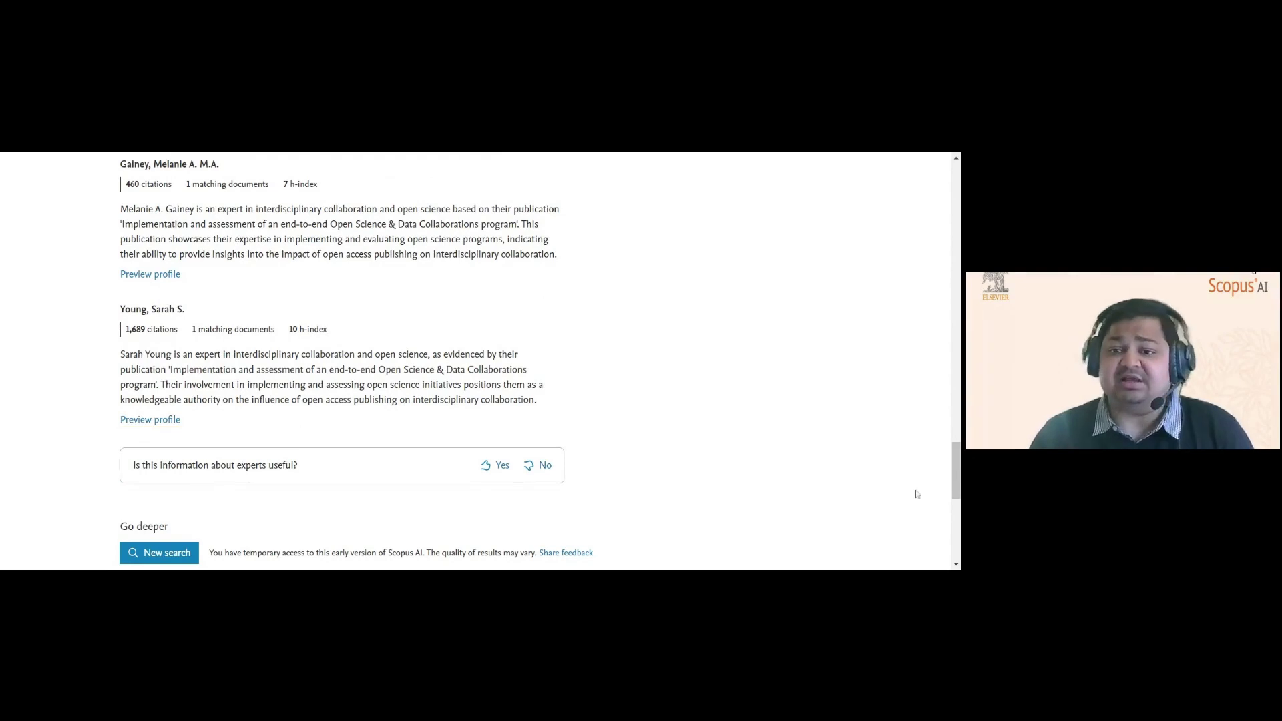
Run the suggested Go deeper question about the challenges and benefits of interdisciplinary collaboration in open access publishing and read its summary
drag(958, 485, 956, 514)
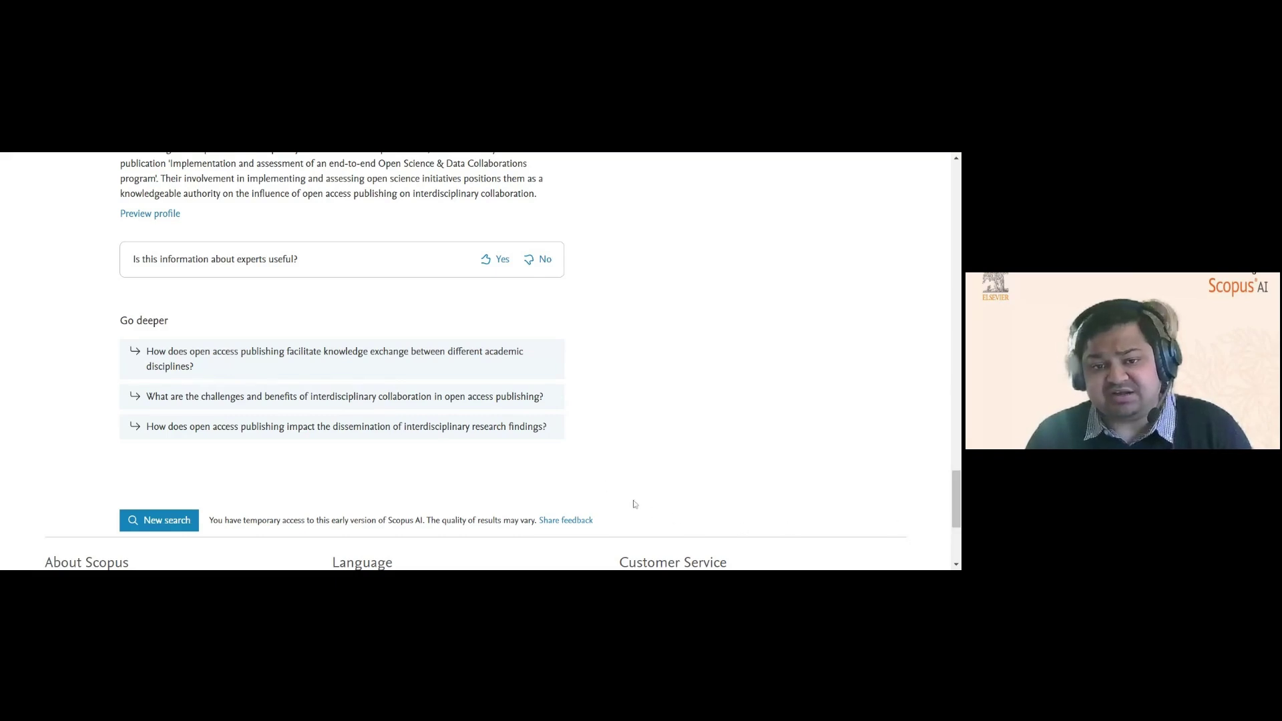
click(343, 400)
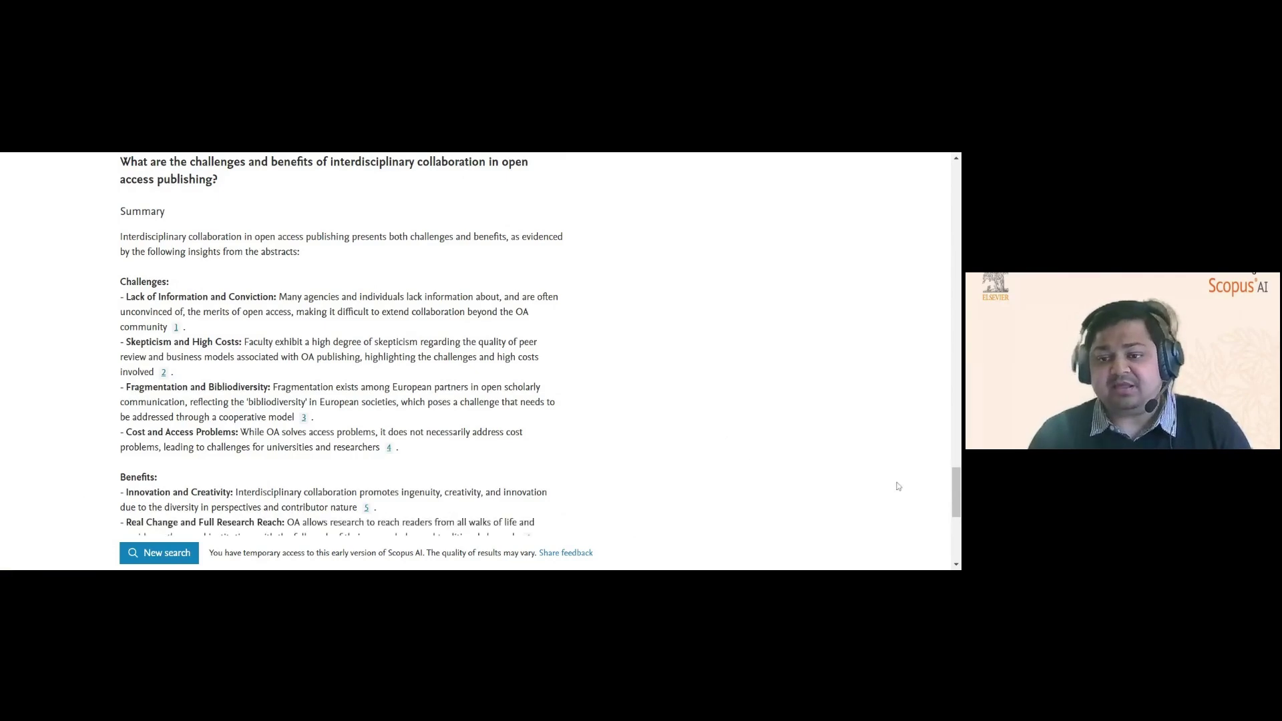
click(958, 507)
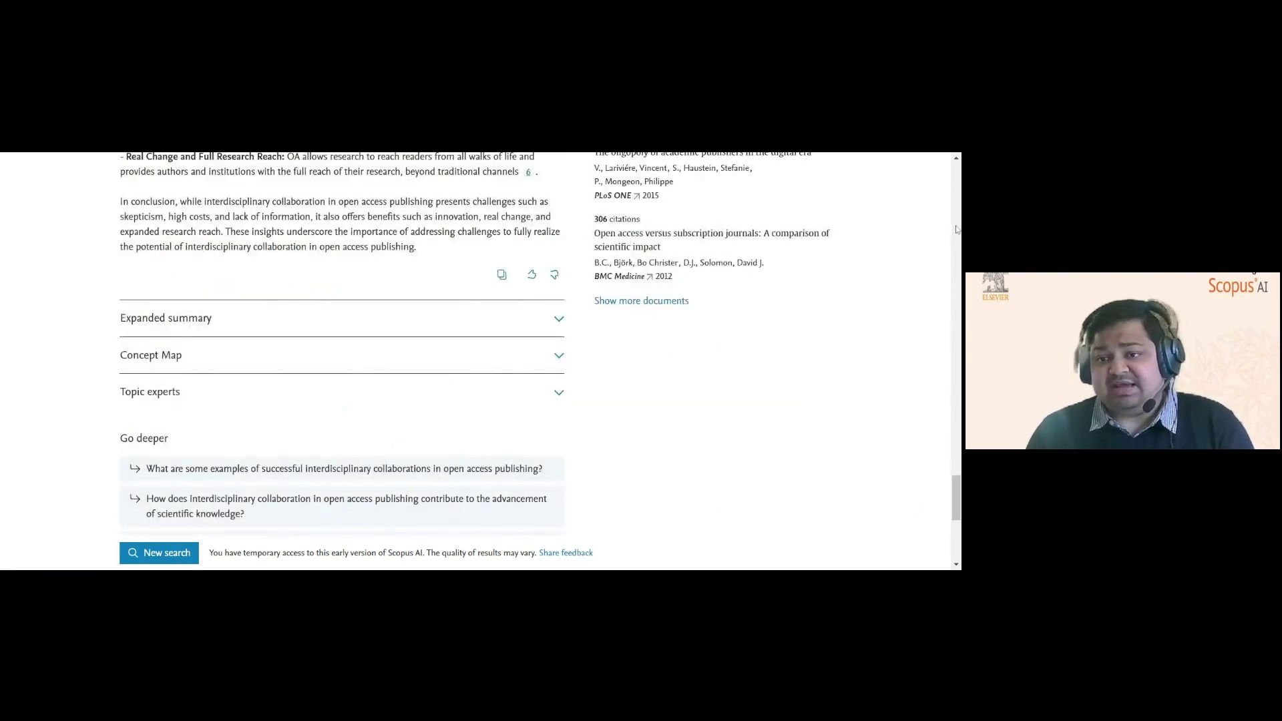
Replace the original question with "why is the sky blue?", submit it and review the answer with its references
scroll(957, 229, up, 10)
drag(958, 360, 958, 162)
click(284, 358)
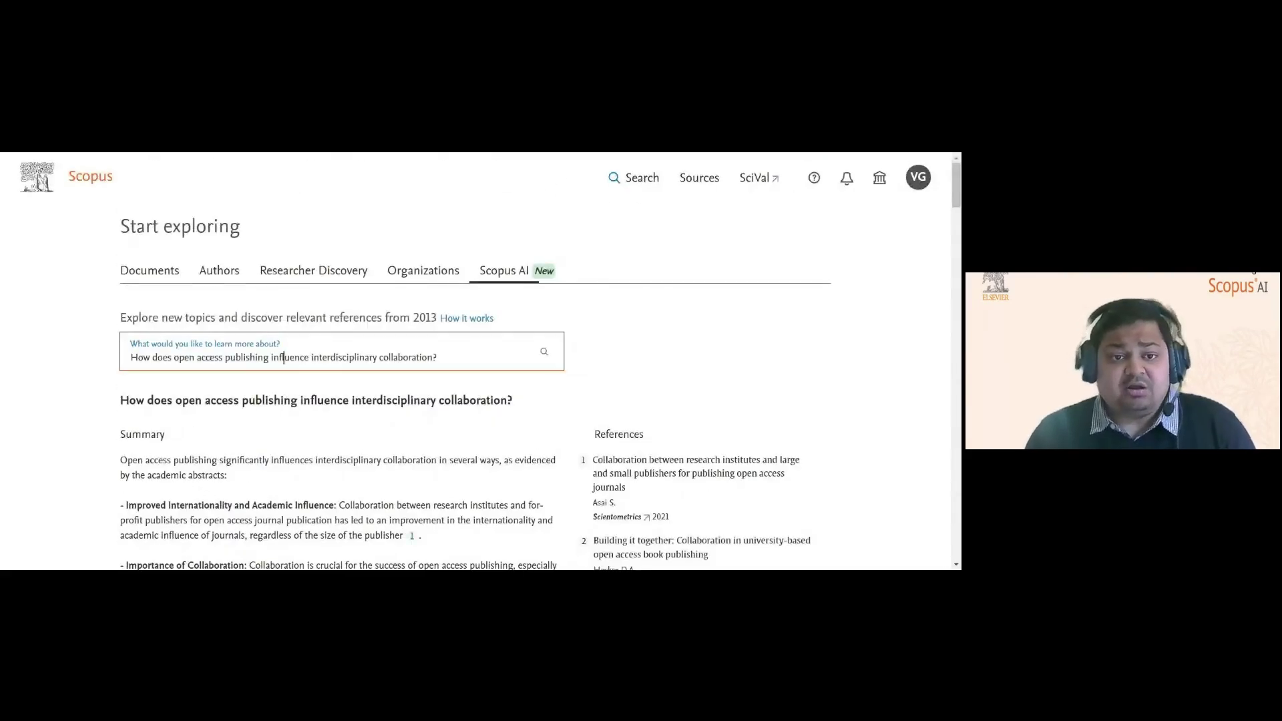
triple_click(284, 358)
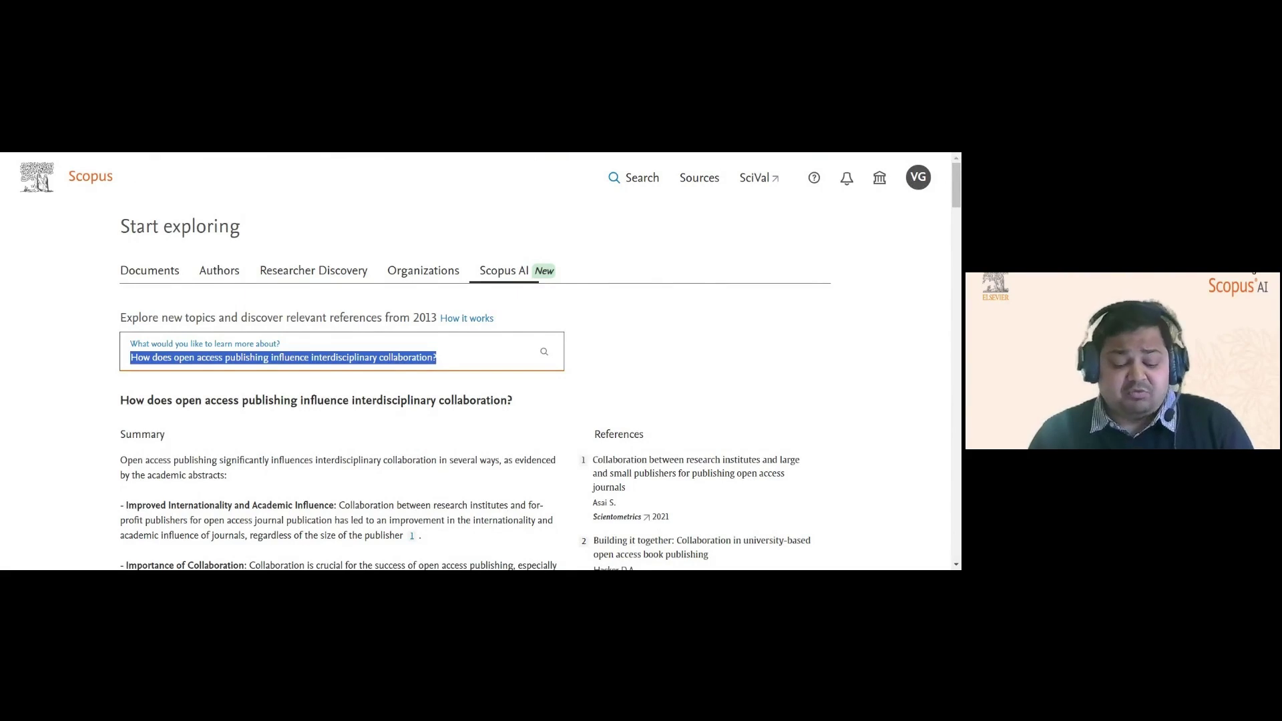
text(why)
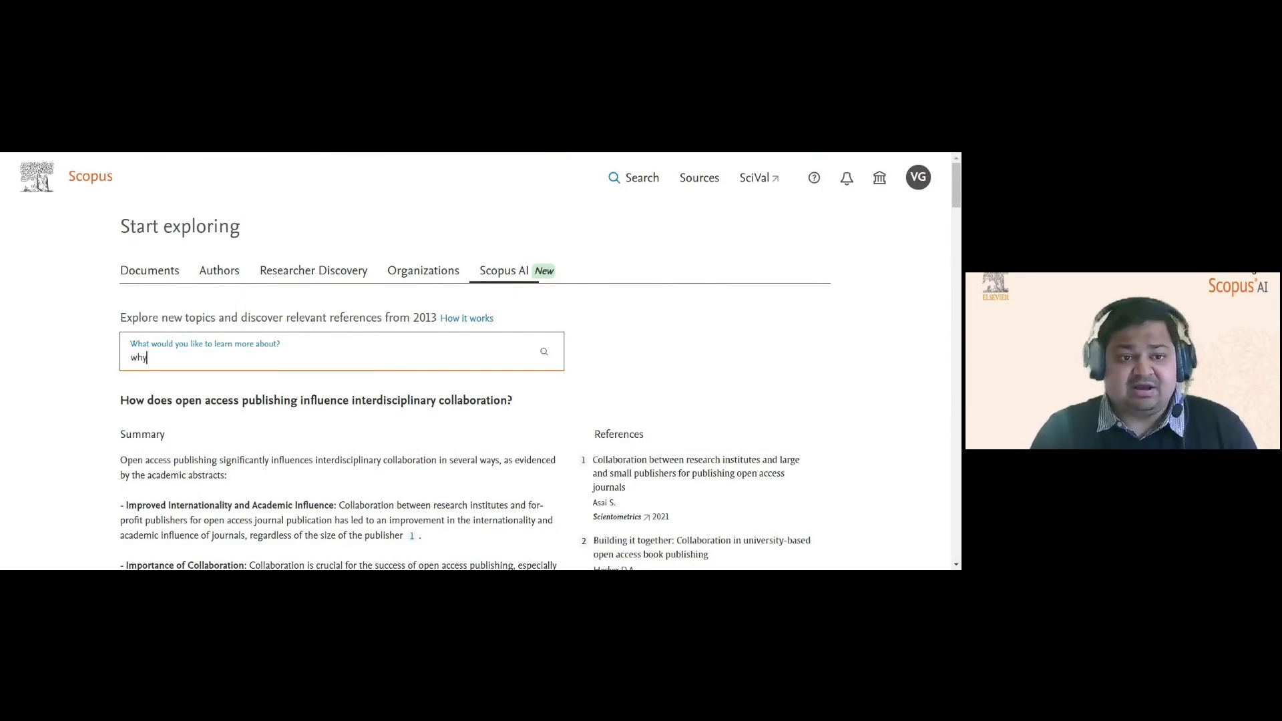
text( is the sky bluye)
key(BackSpace)
text(e?)
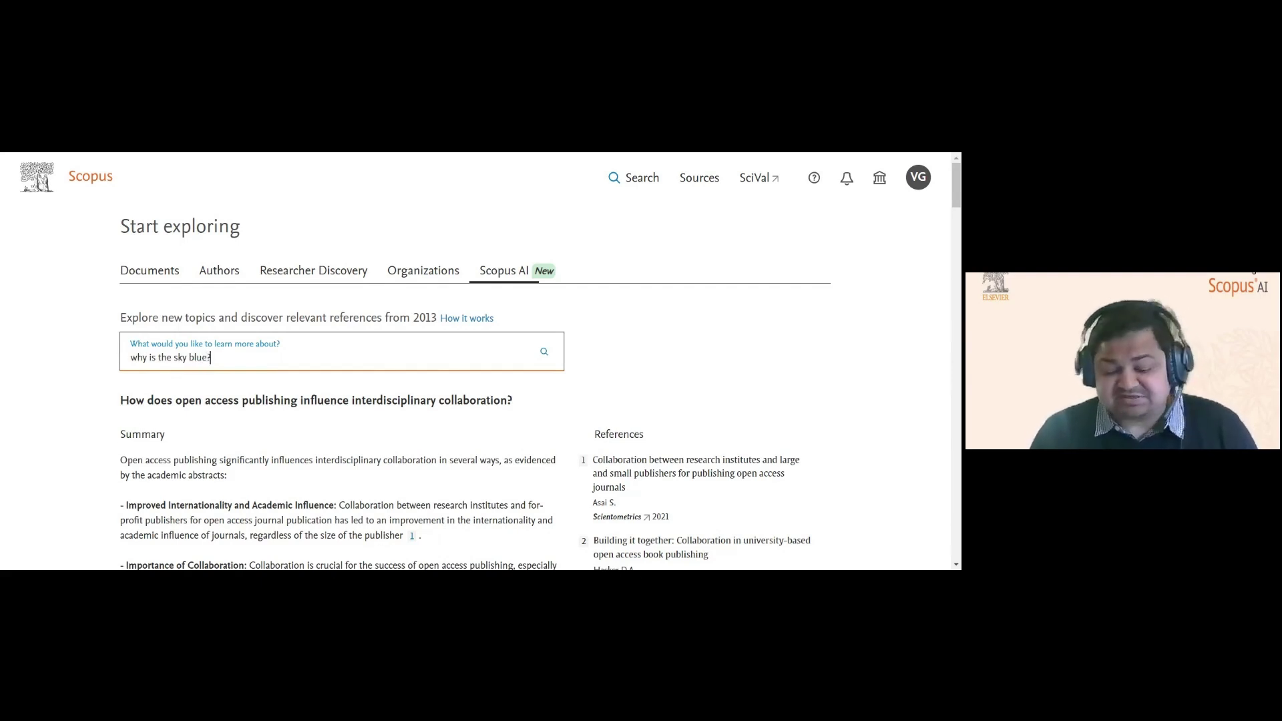
key(Return)
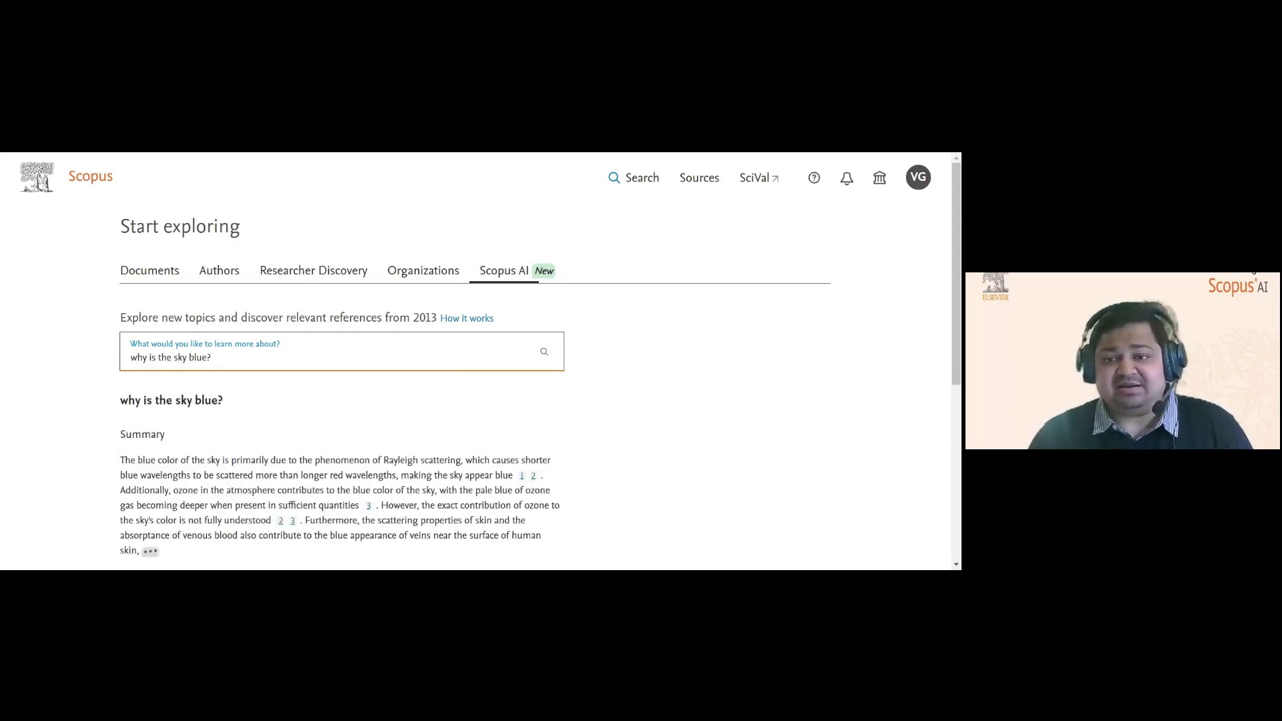
scroll(956, 305, down, 1)
drag(956, 305, 957, 398)
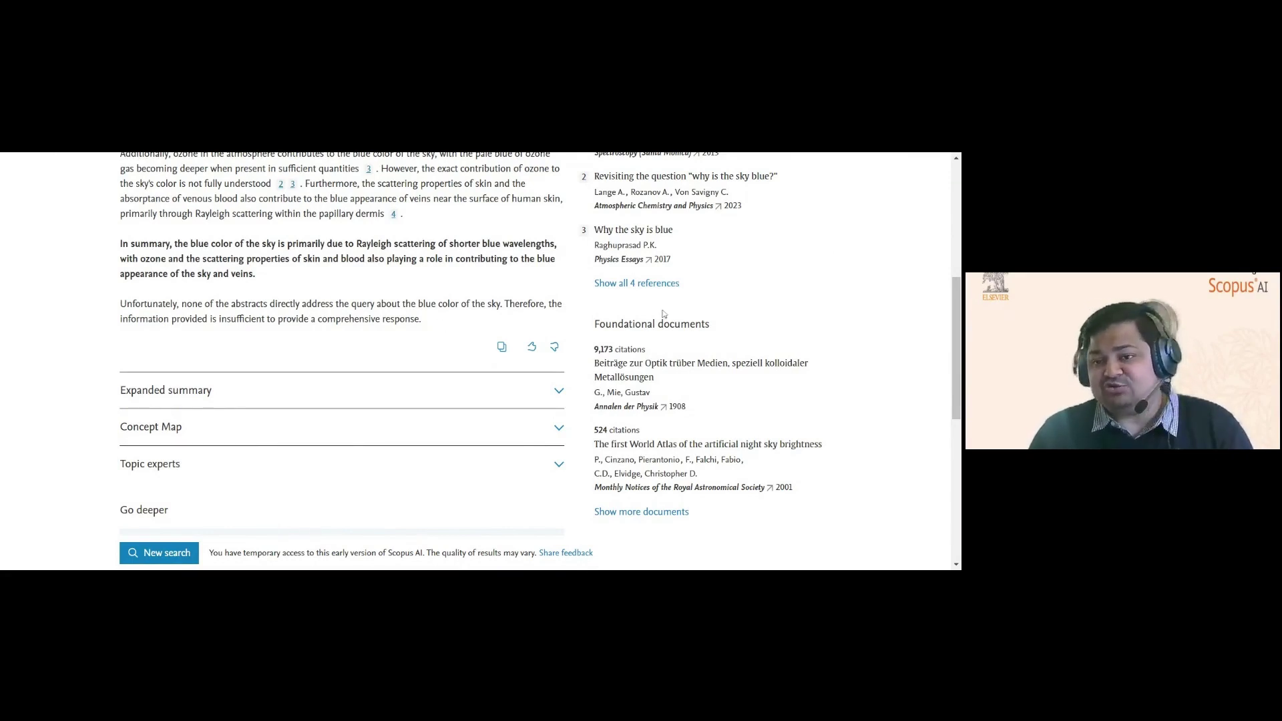
Replace the question with "when did the first chicken land on the moon?", submit it and review the summary and Go deeper questions
scroll(958, 326, up, 2)
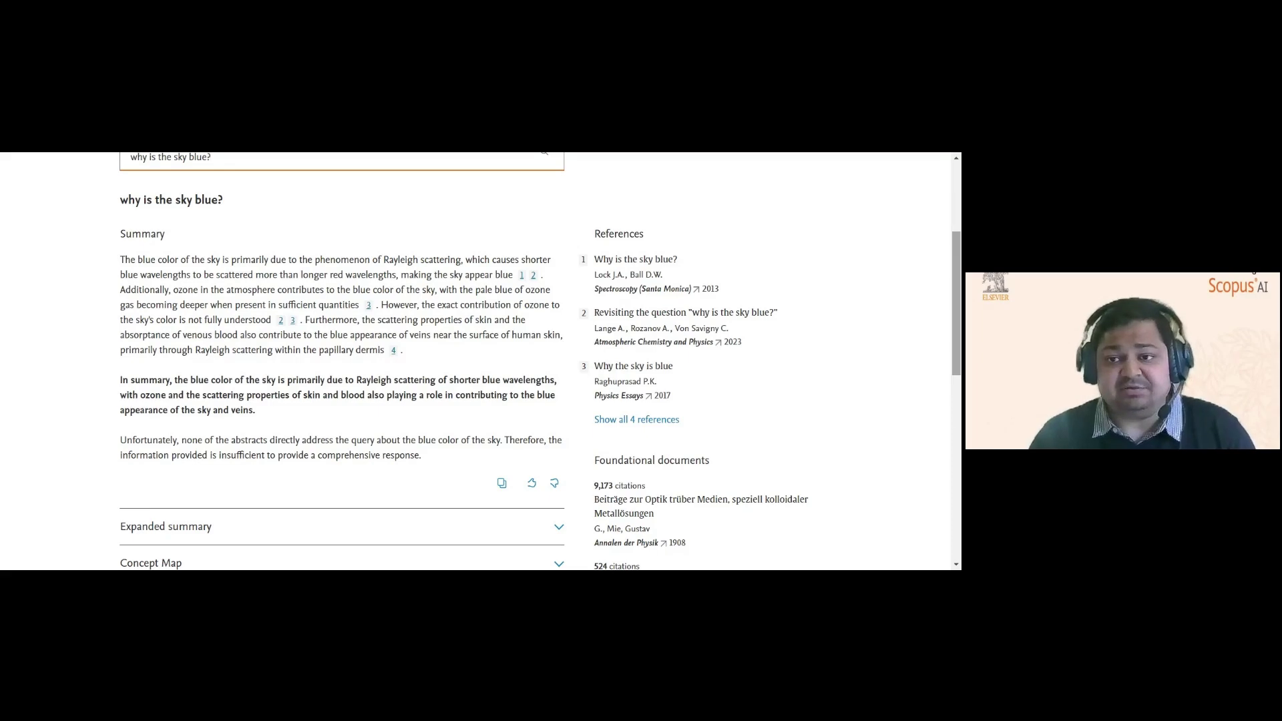
scroll(959, 382, down, 4)
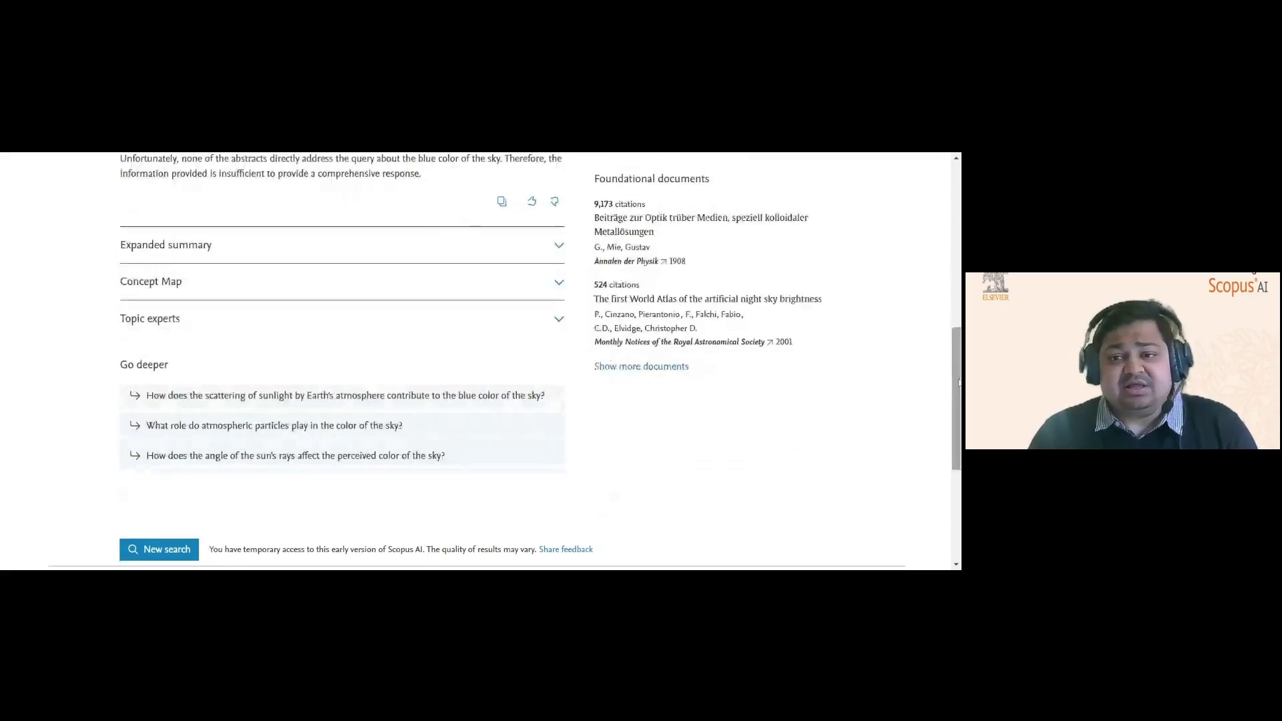
scroll(959, 382, up, 7)
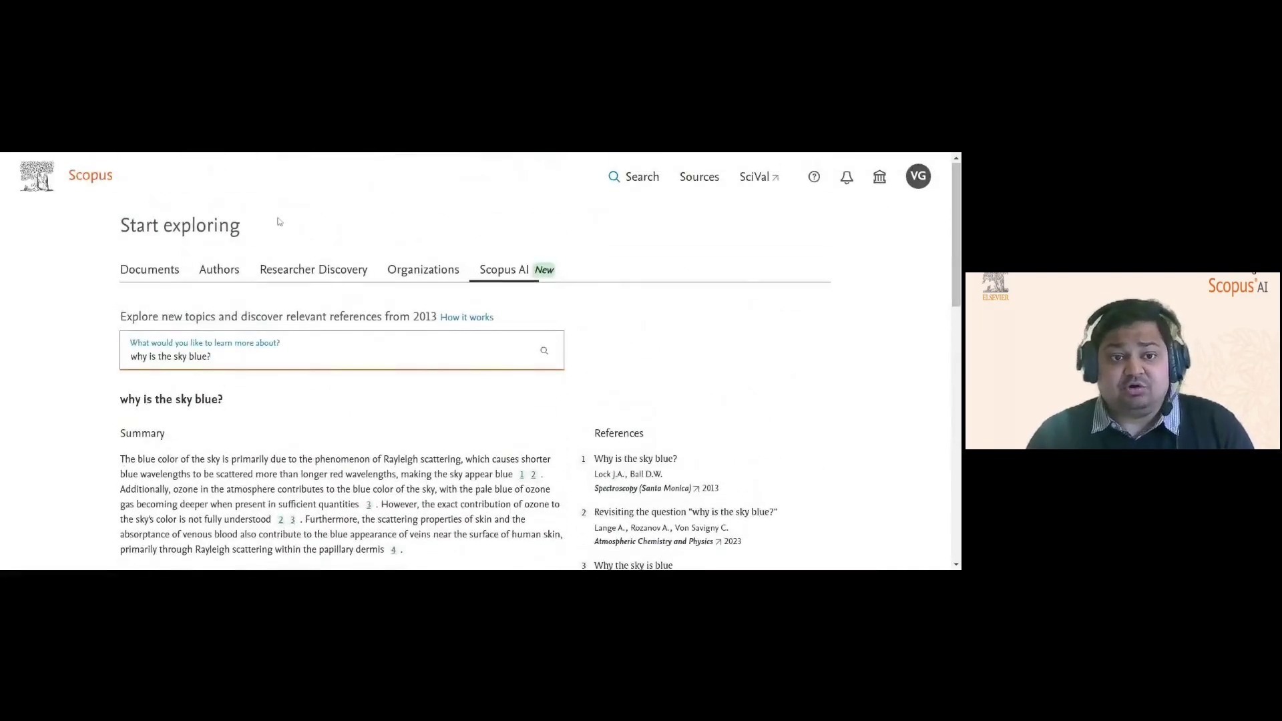
double_click(198, 357)
double_click(209, 357)
key(BackSpace)
key(BackSpace)
key(BackSpace)
key(BackSpace)
key(BackSpace)
key(BackSpace)
key(BackSpace)
key(BackSpace)
key(BackSpace)
key(BackSpace)
key(BackSpace)
key(BackSpace)
key(BackSpace)
key(BackSpace)
key(BackSpace)
key(BackSpace)
key(BackSpace)
key(BackSpace)
key(BackSpace)
key(BackSpace)
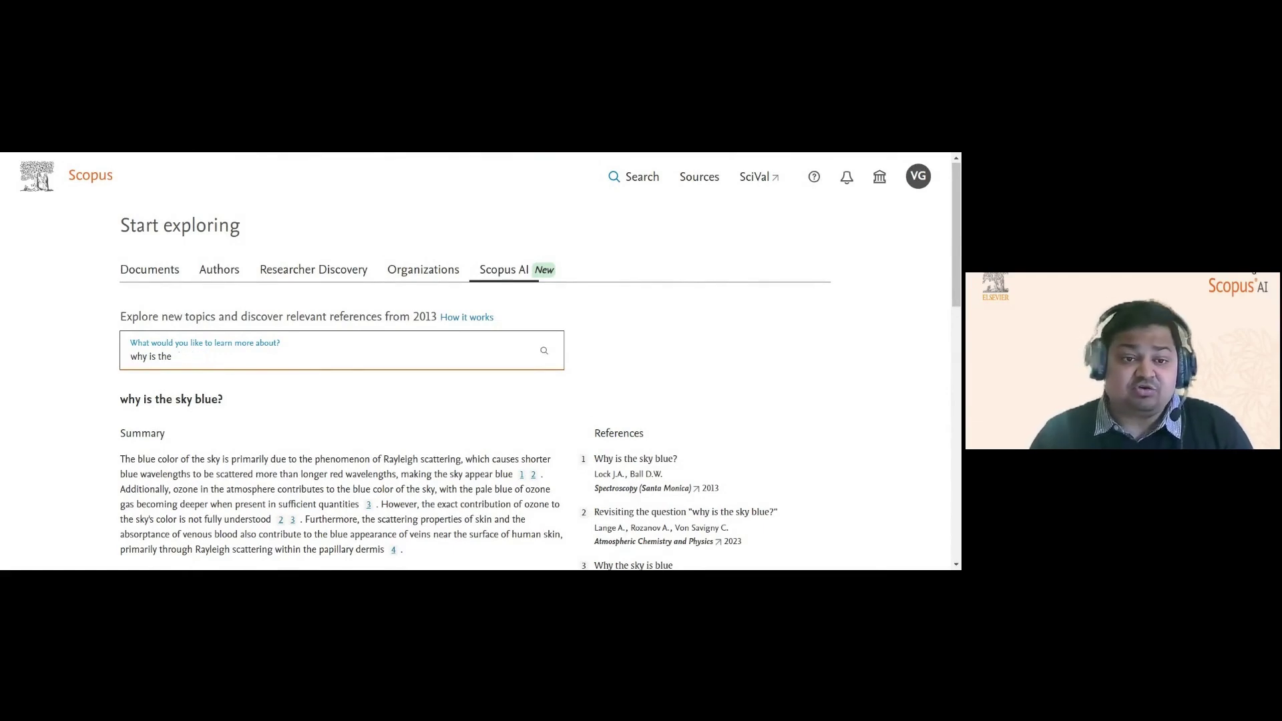
text(when di)
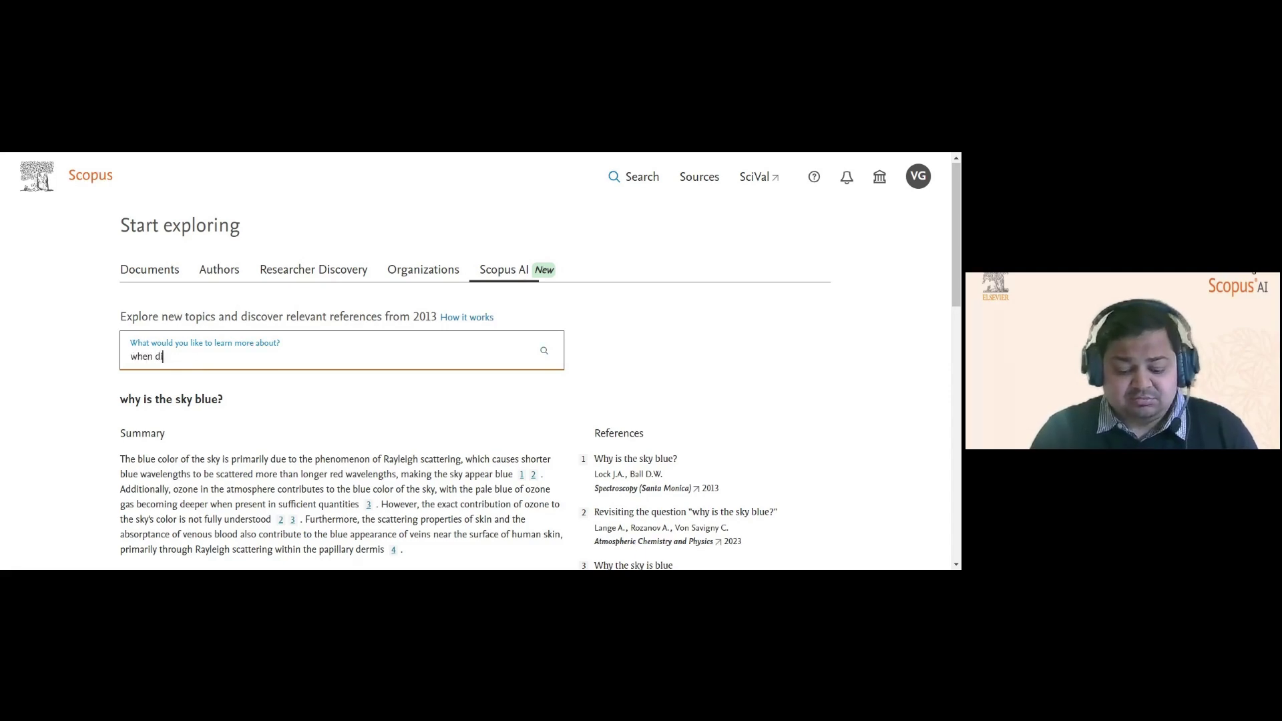
text(d the fi)
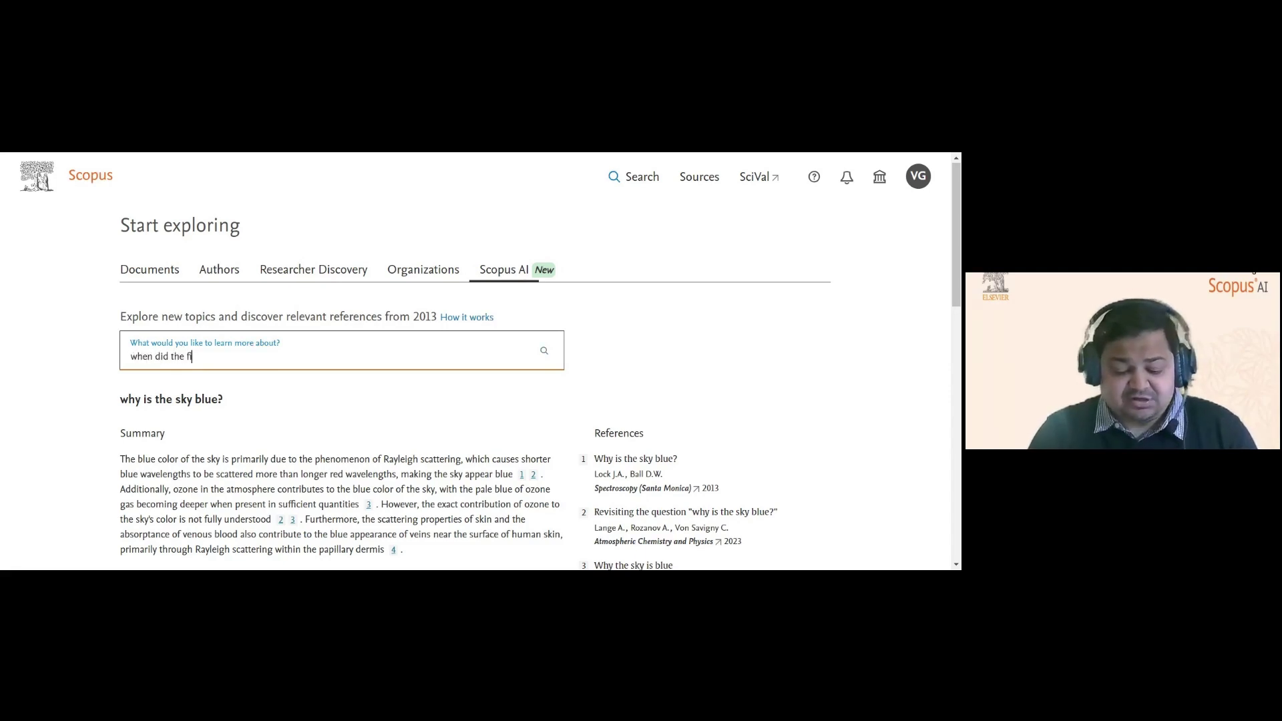
text(rst chic)
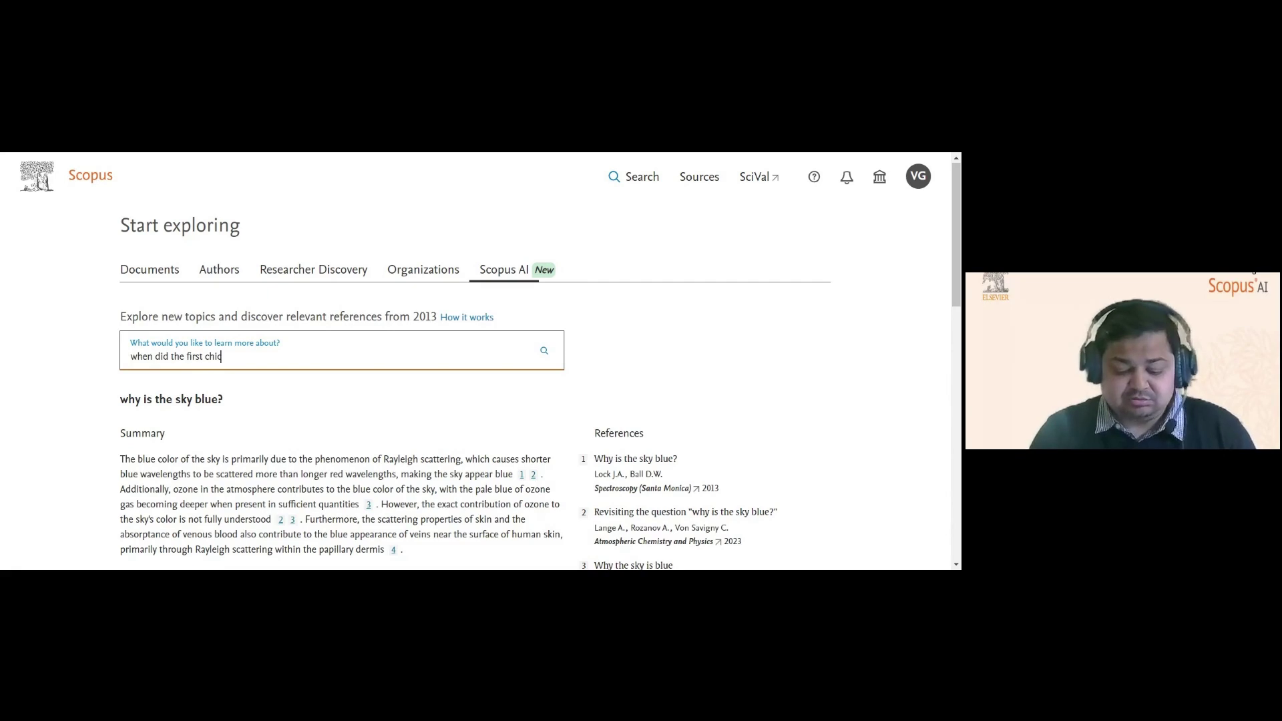
text(ken land on the mon)
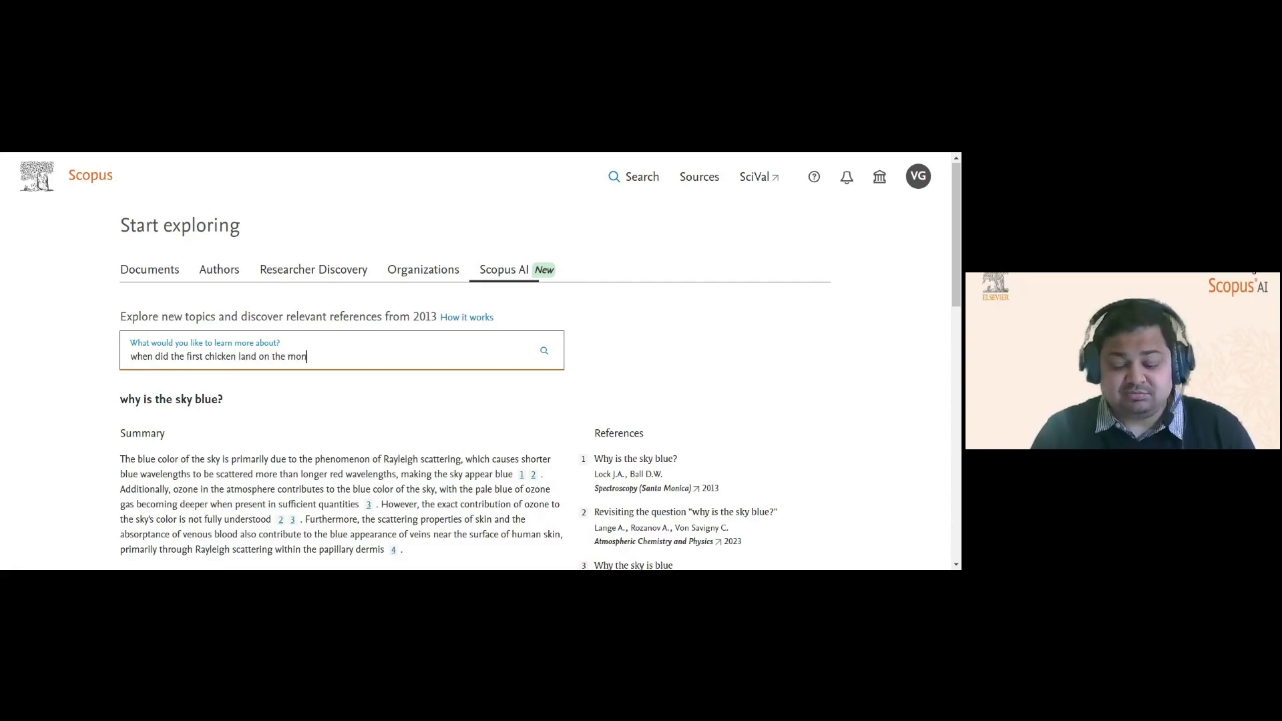
key(BackSpace)
text(on?)
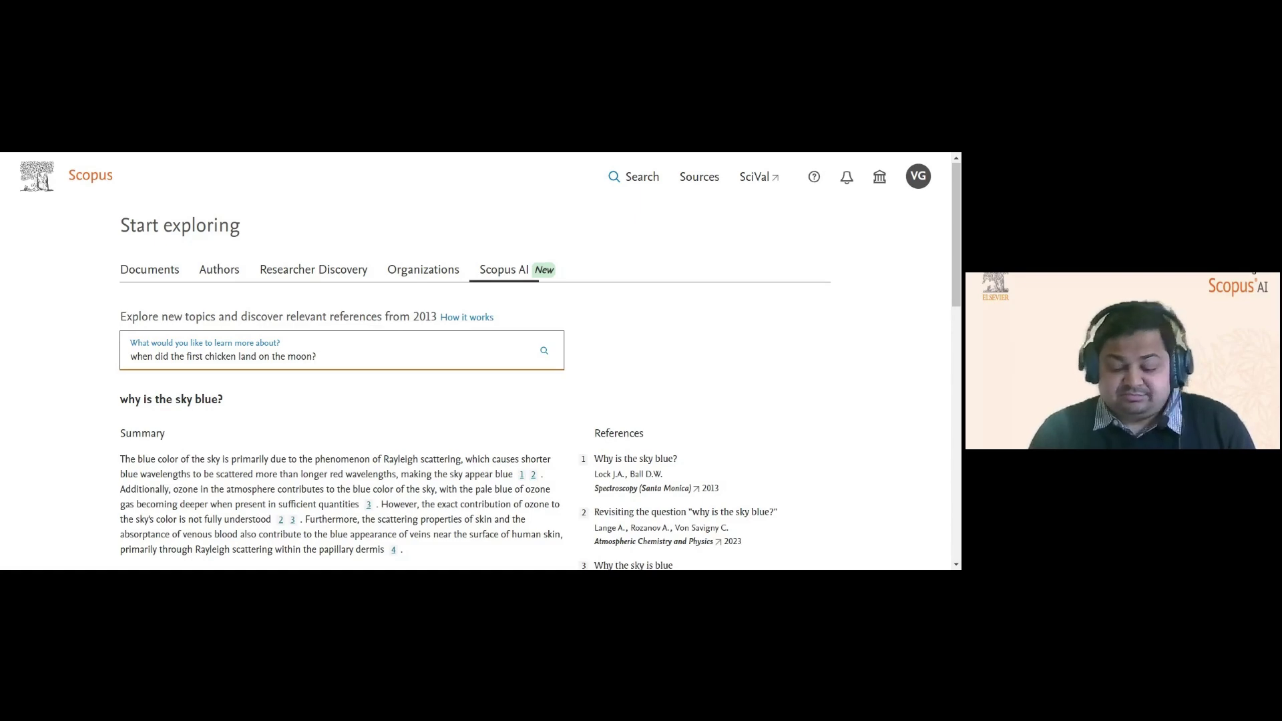
key(Return)
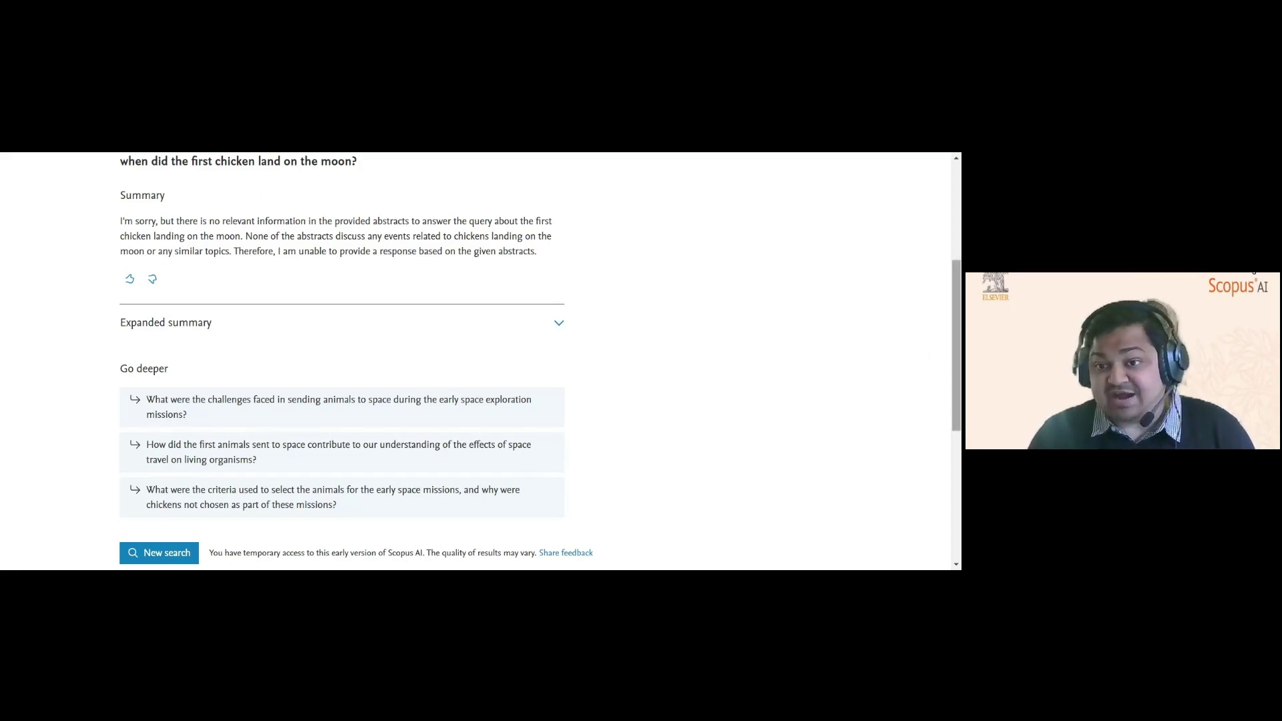
drag(958, 355, 949, 406)
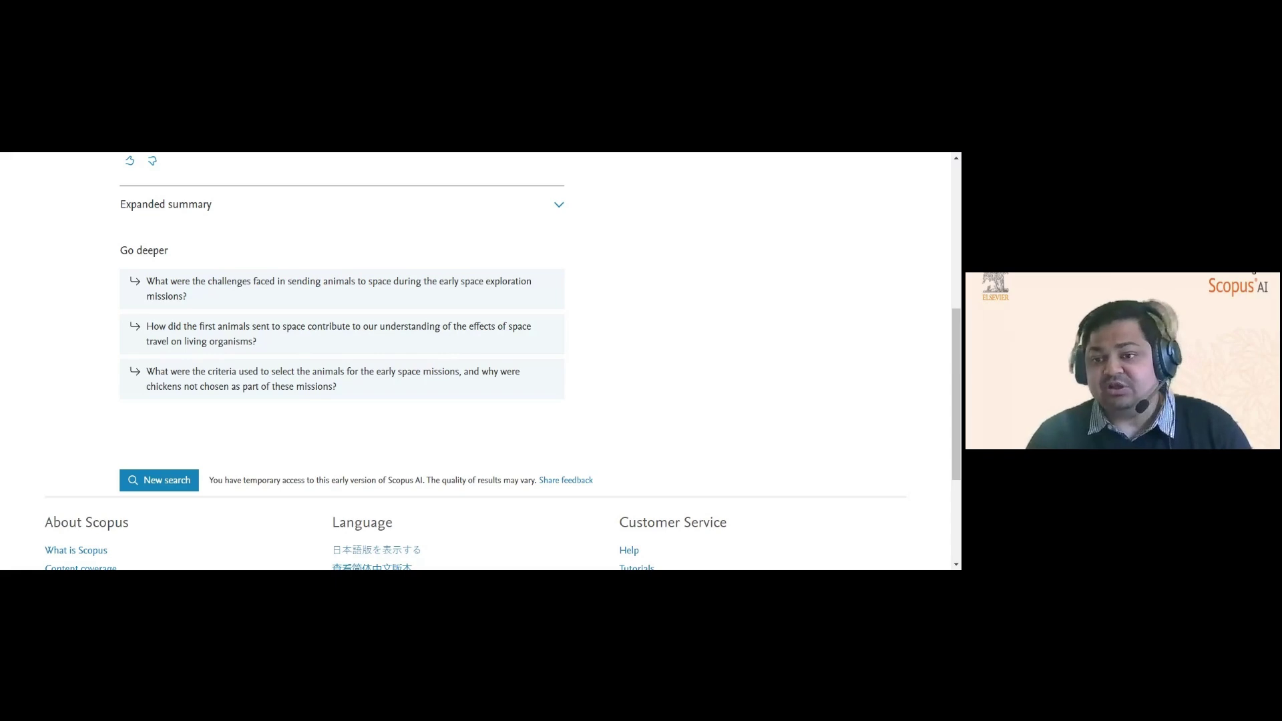
drag(958, 393, 960, 255)
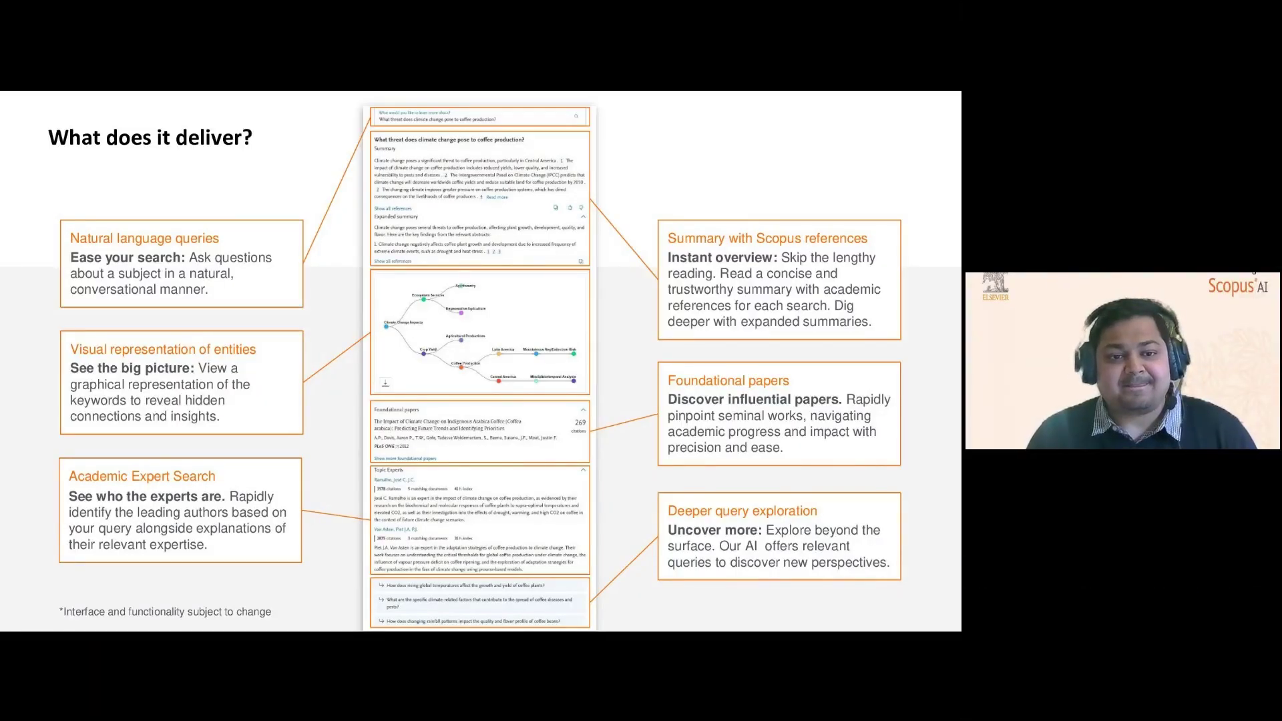
key(Right)
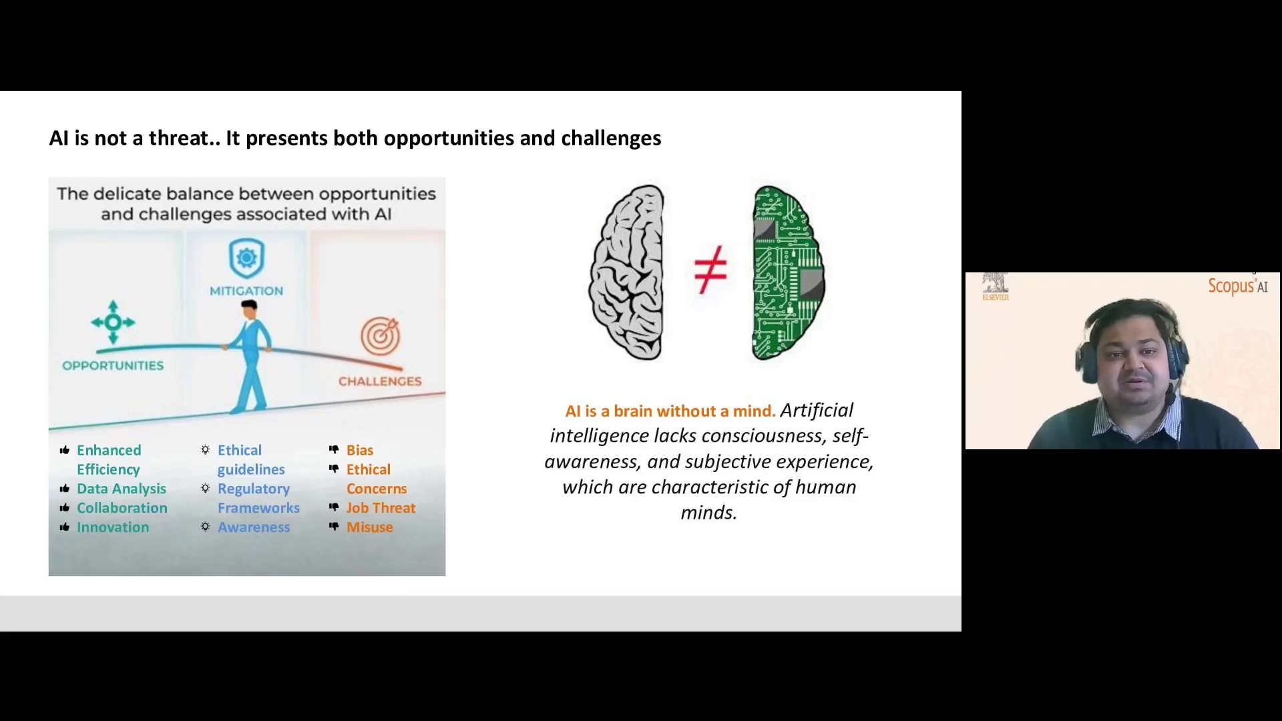